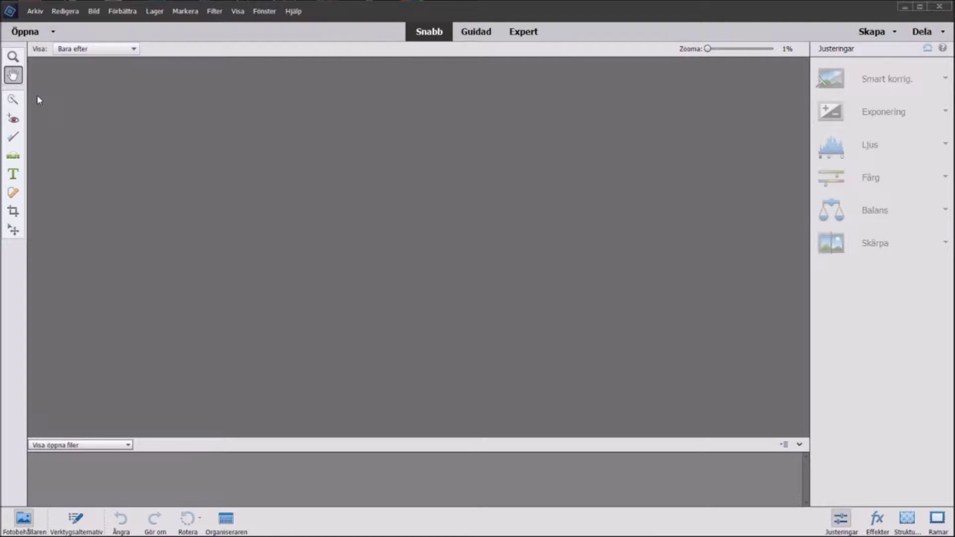
# Open the dark office JPEG from the desktop and zoom in on it.
pyautogui.click(35, 11)
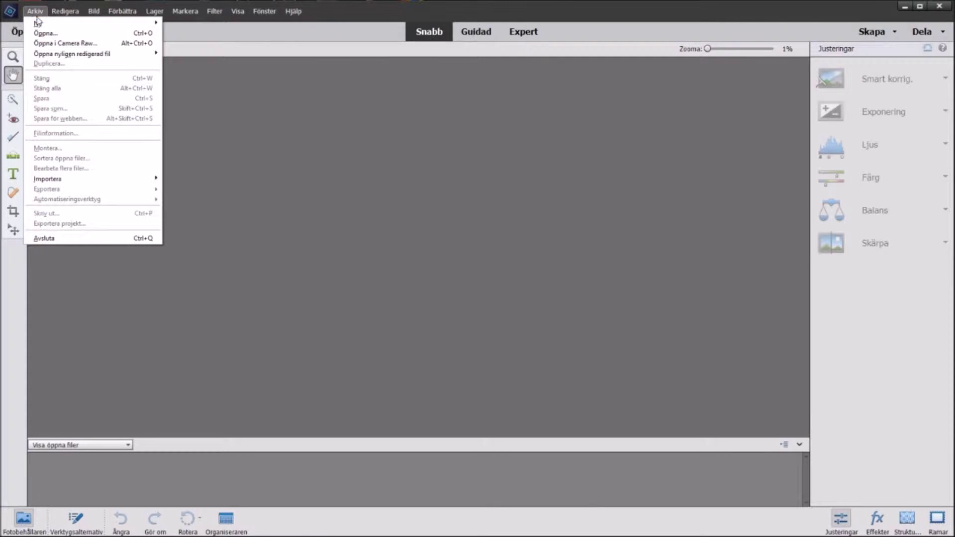
pyautogui.click(55, 37)
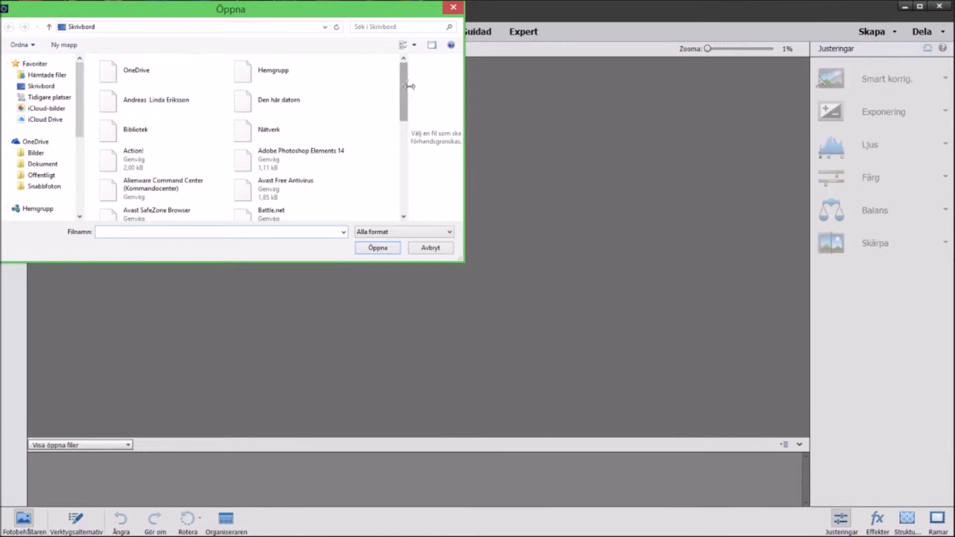
pyautogui.click(45, 87)
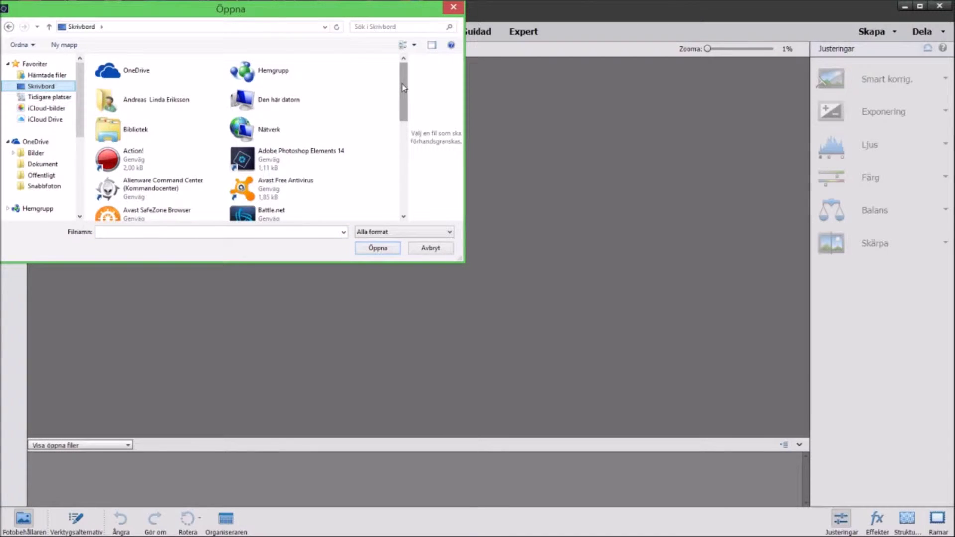
pyautogui.moveTo(404, 88); pyautogui.dragTo(378, 184)
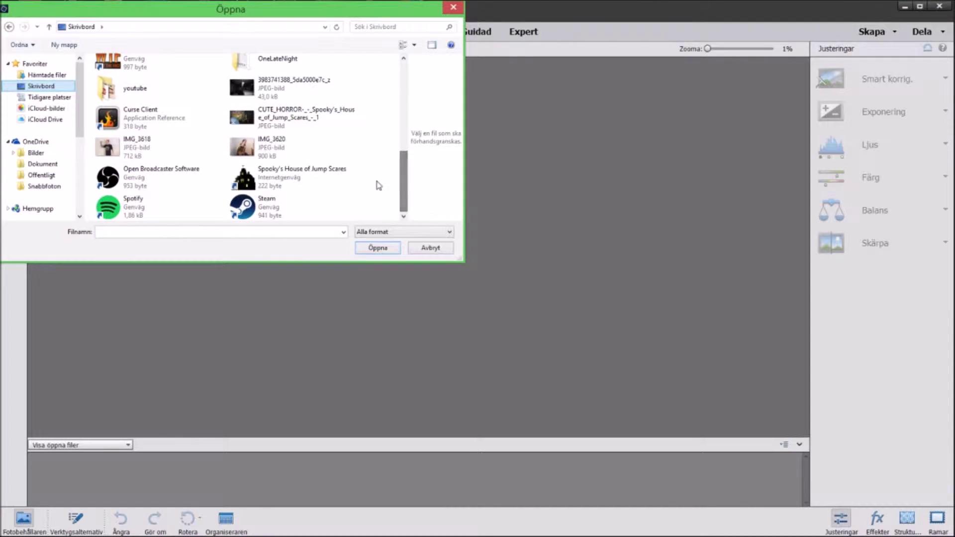
pyautogui.click(246, 92)
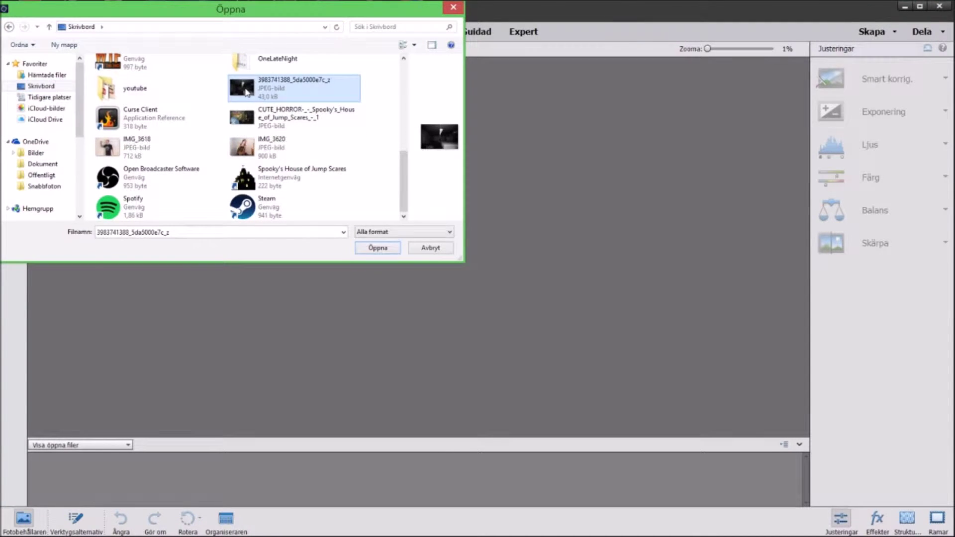
pyautogui.click(377, 249)
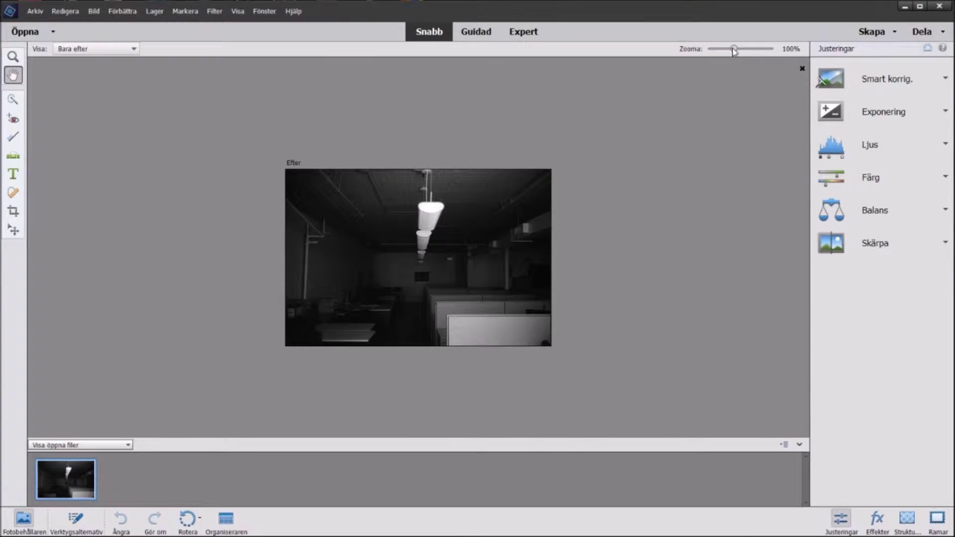
pyautogui.moveTo(734, 50); pyautogui.dragTo(742, 52)
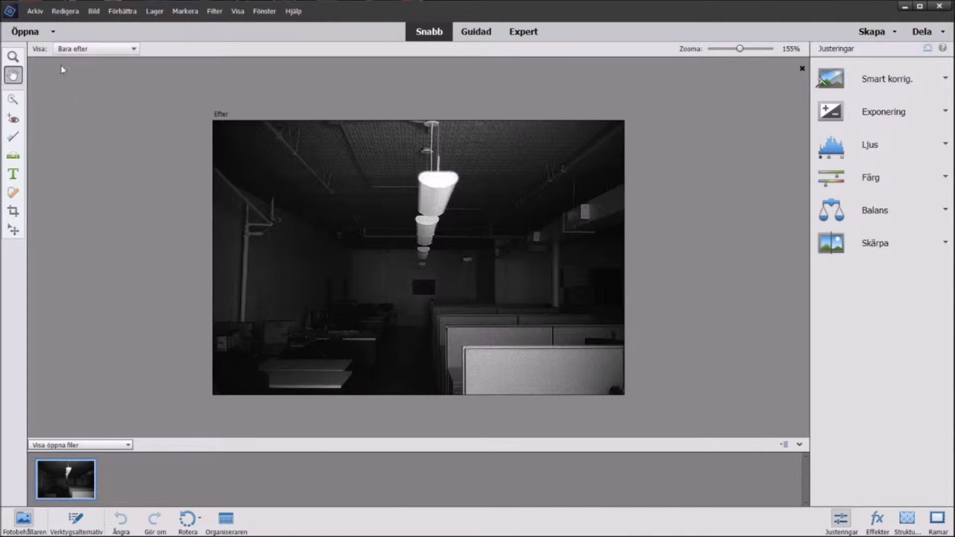
# Open IMG_3618, the photo of the tattooed man, as a second photo.
pyautogui.click(42, 15)
pyautogui.click(43, 35)
pyautogui.scroll(-5, 371, 100)
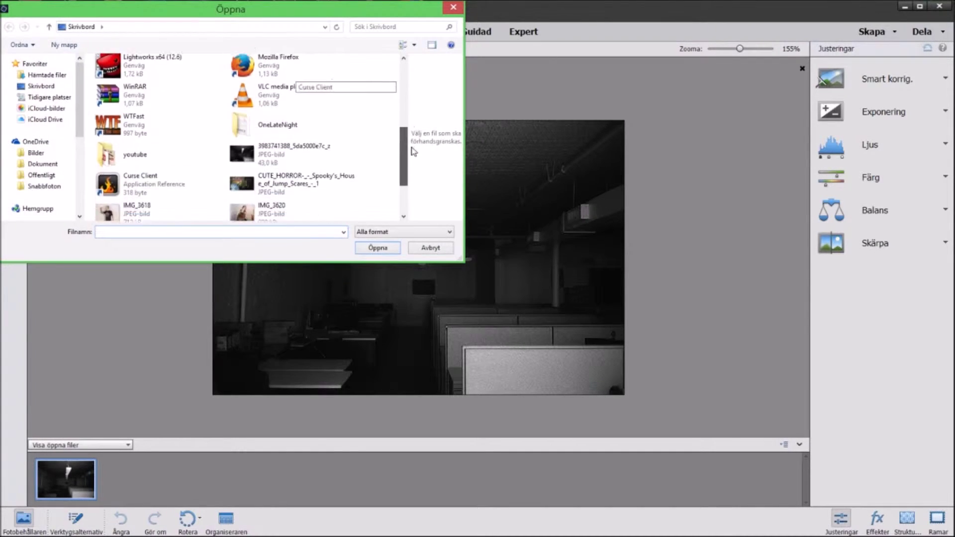
pyautogui.click(139, 158)
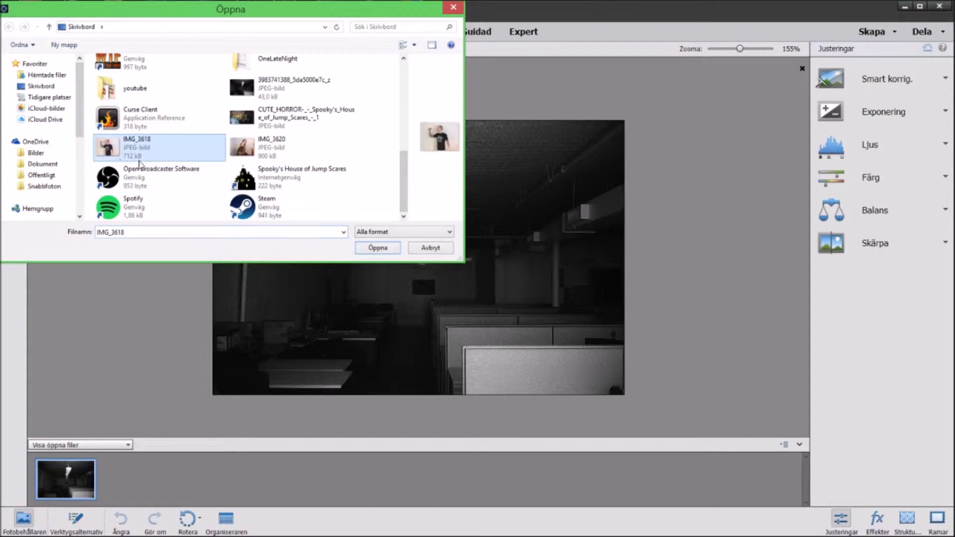
pyautogui.click(380, 247)
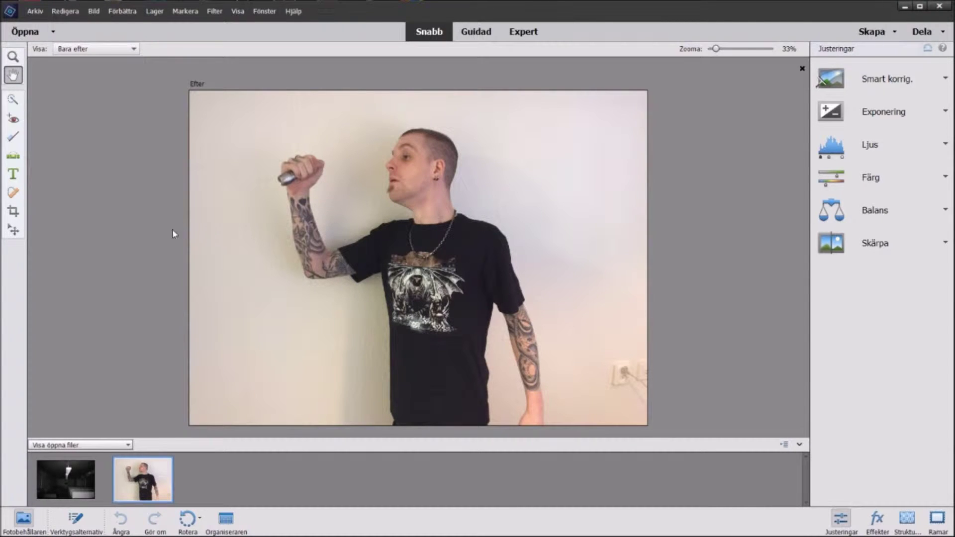
# Switch between the two photos in the photo bin, then go to Guided mode.
pyautogui.click(73, 479)
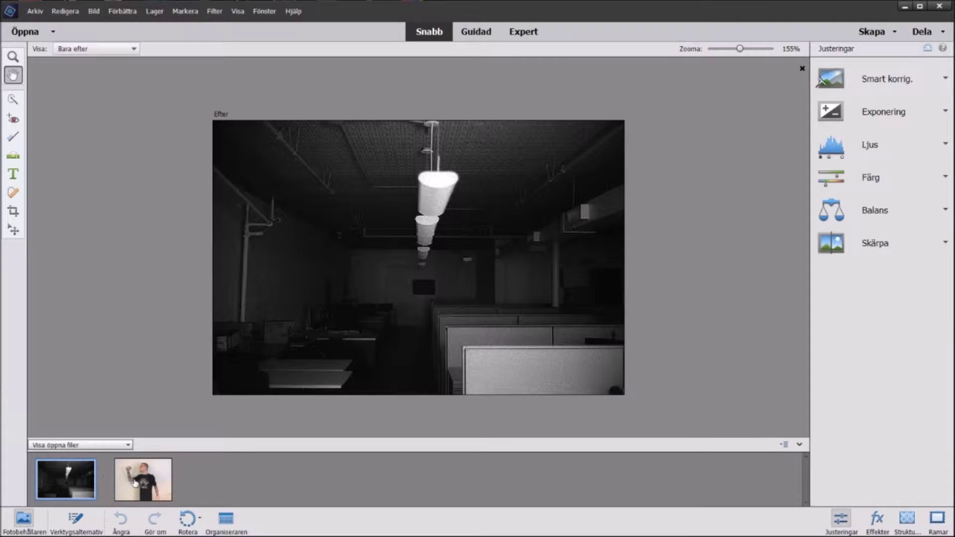
pyautogui.click(136, 484)
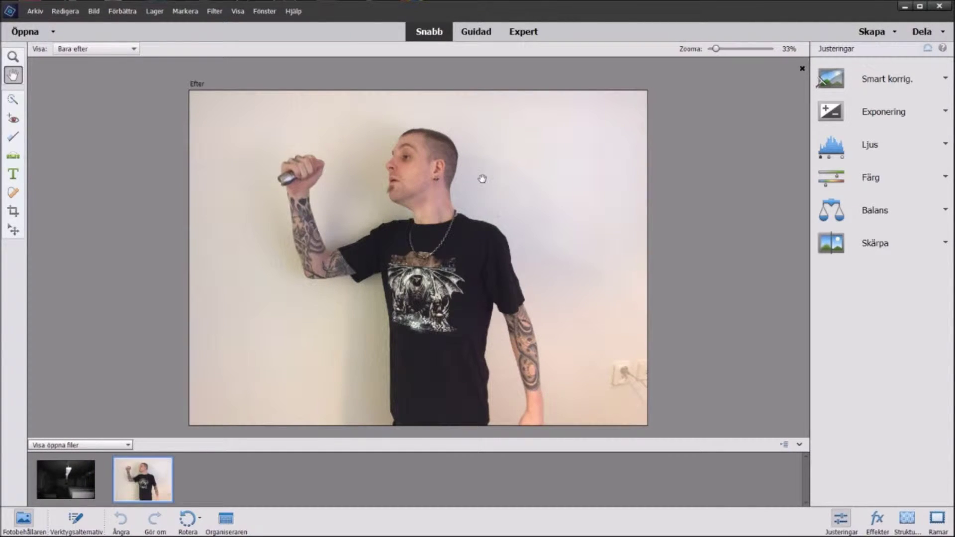
pyautogui.click(475, 34)
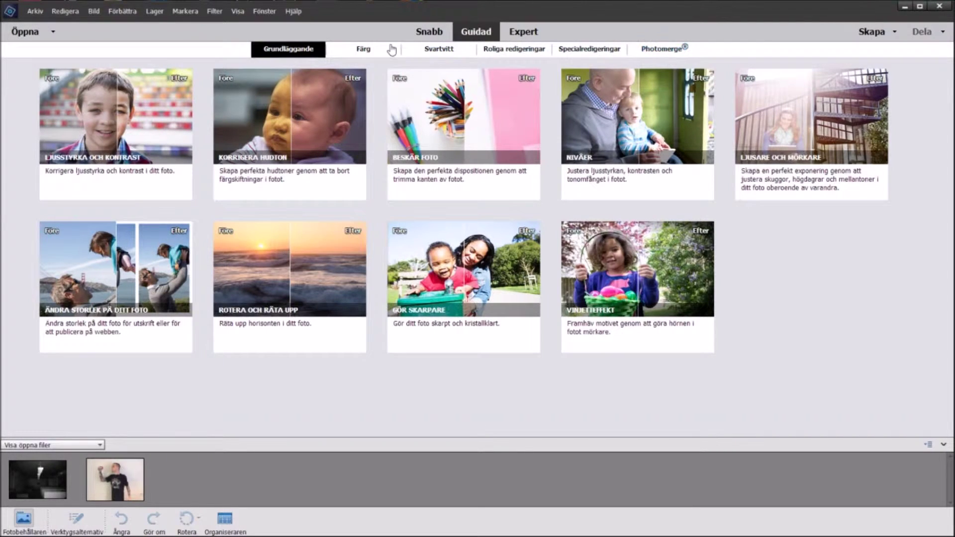
# Browse the Color, B&W, Fun, Special and Photomerge categories, then start Photomerge Compose.
pyautogui.click(365, 50)
pyautogui.click(439, 50)
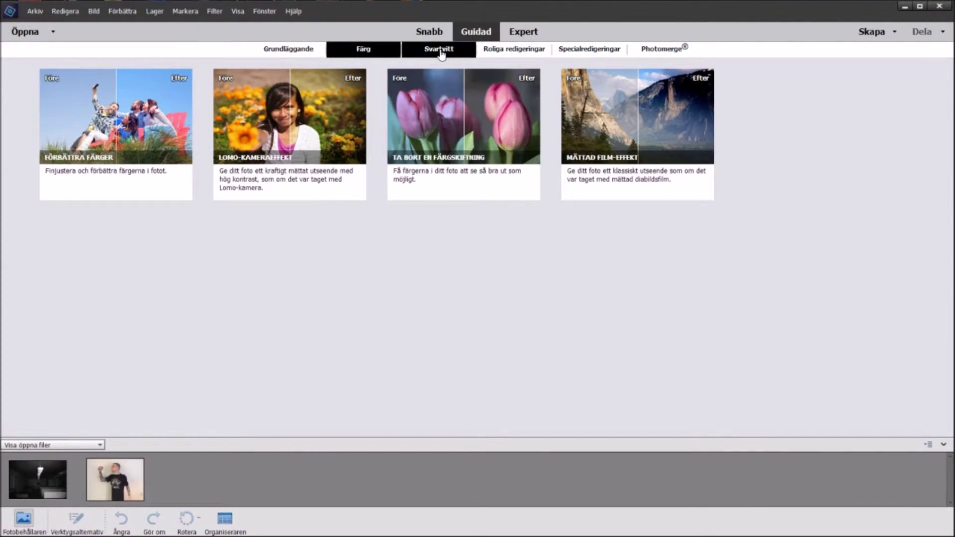
pyautogui.click(508, 52)
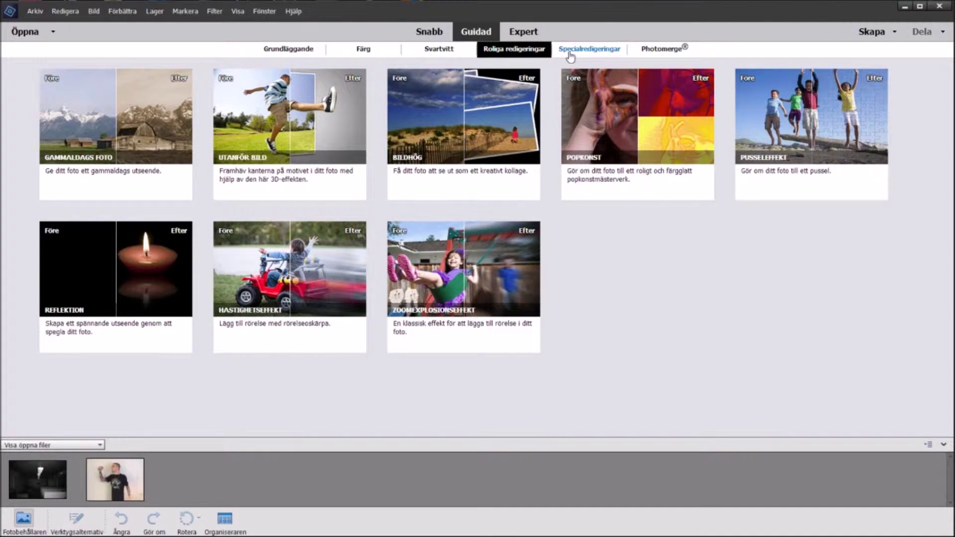
pyautogui.click(584, 52)
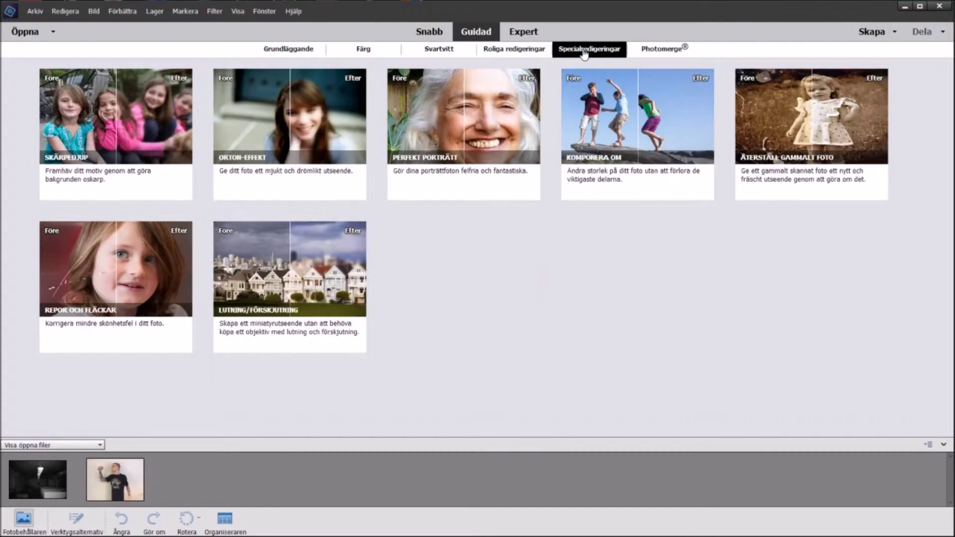
pyautogui.click(656, 52)
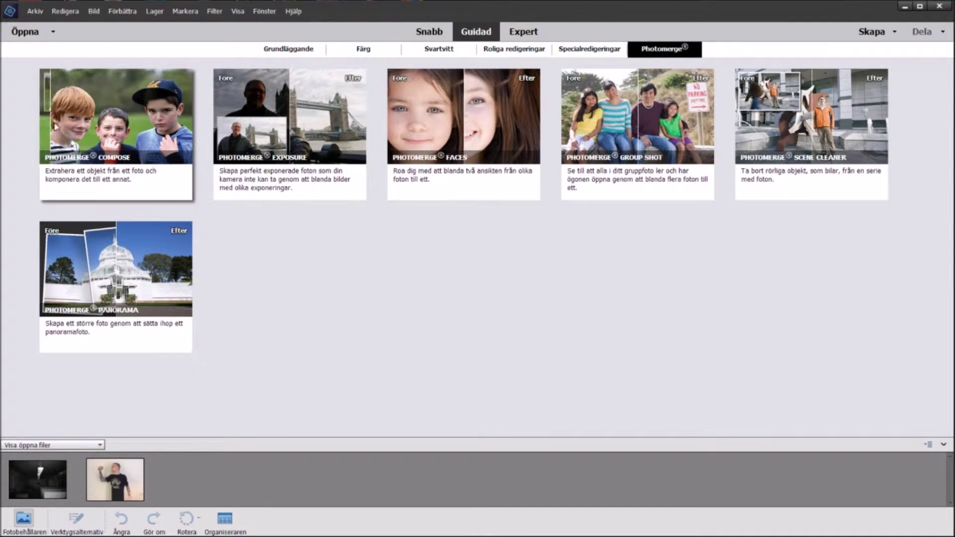
pyautogui.click(124, 134)
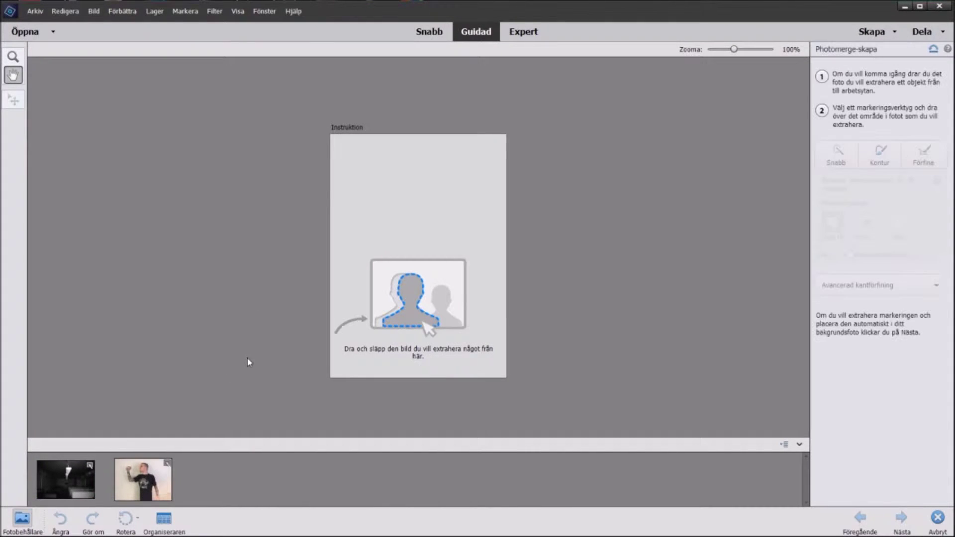
# Drag IMG_3618 onto the canvas as the source, then choose Quick and the Outline selection tool.
pyautogui.moveTo(141, 481); pyautogui.dragTo(409, 233)
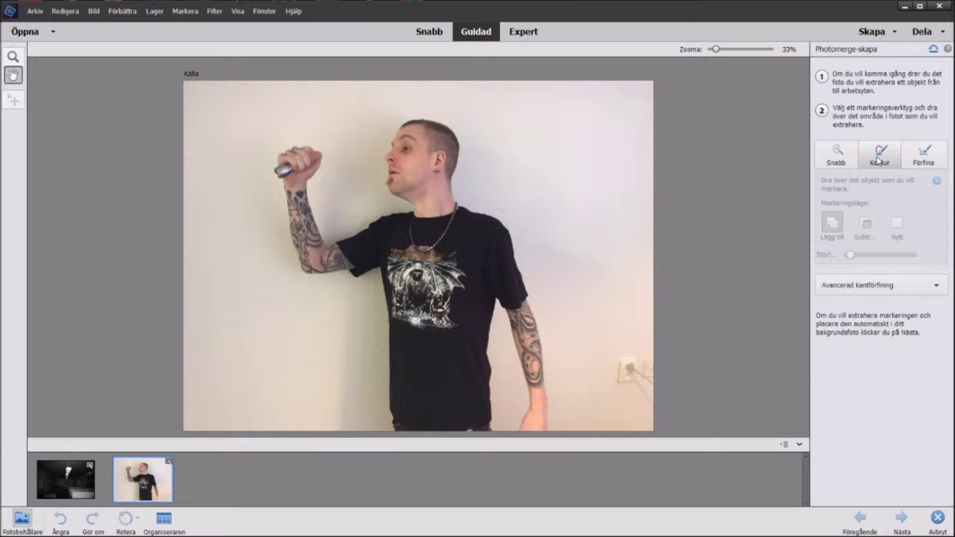
pyautogui.click(836, 158)
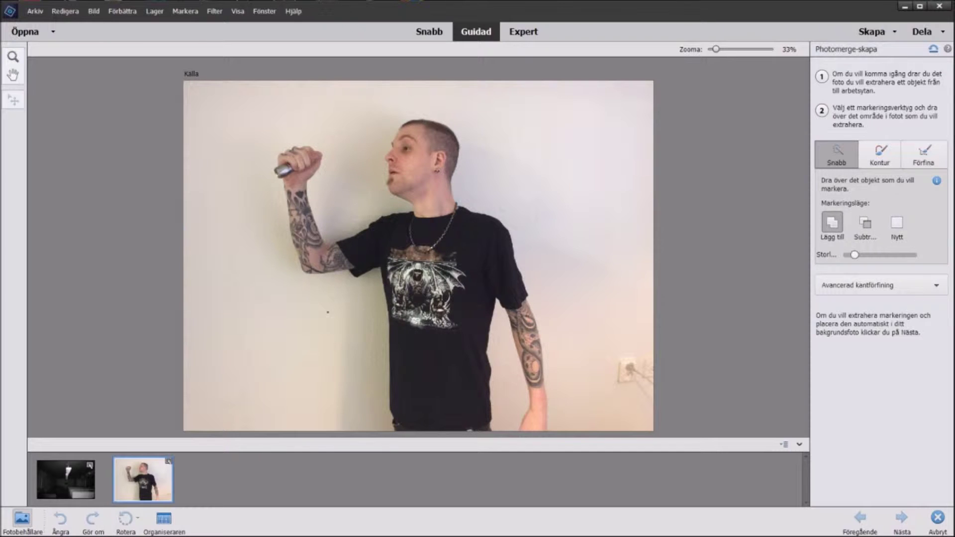
pyautogui.click(881, 159)
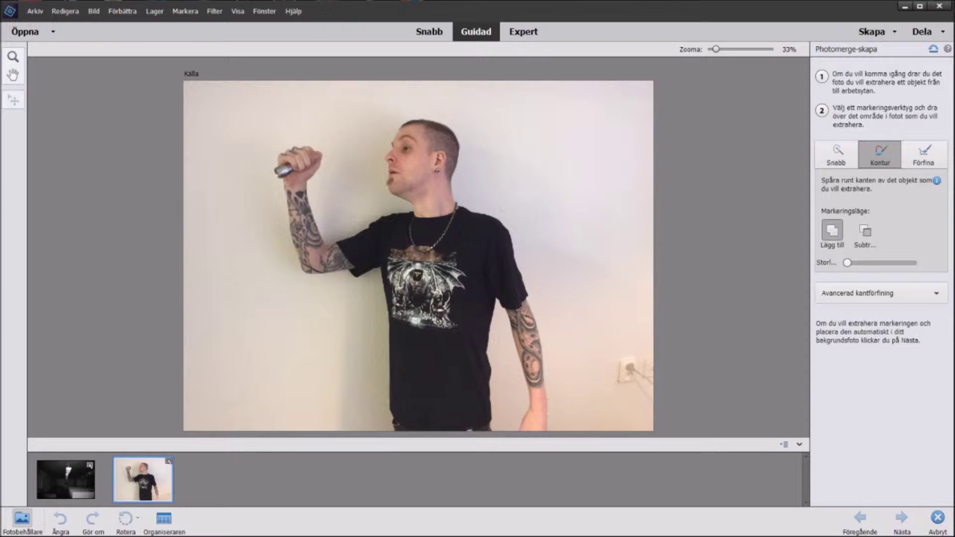
# Trace the man's shirt, face, fist, forearm and shirt bottom, closing the outline to select him.
pyautogui.moveTo(491, 429)
pyautogui.mouseDown()
pyautogui.moveTo(486, 345)
pyautogui.moveTo(497, 302)
pyautogui.moveTo(529, 387)
pyautogui.moveTo(520, 431)
pyautogui.moveTo(544, 429)
pyautogui.moveTo(540, 345)
pyautogui.moveTo(504, 220)
pyautogui.moveTo(454, 198)
pyautogui.moveTo(458, 143)
pyautogui.moveTo(434, 123)
pyautogui.mouseUp()
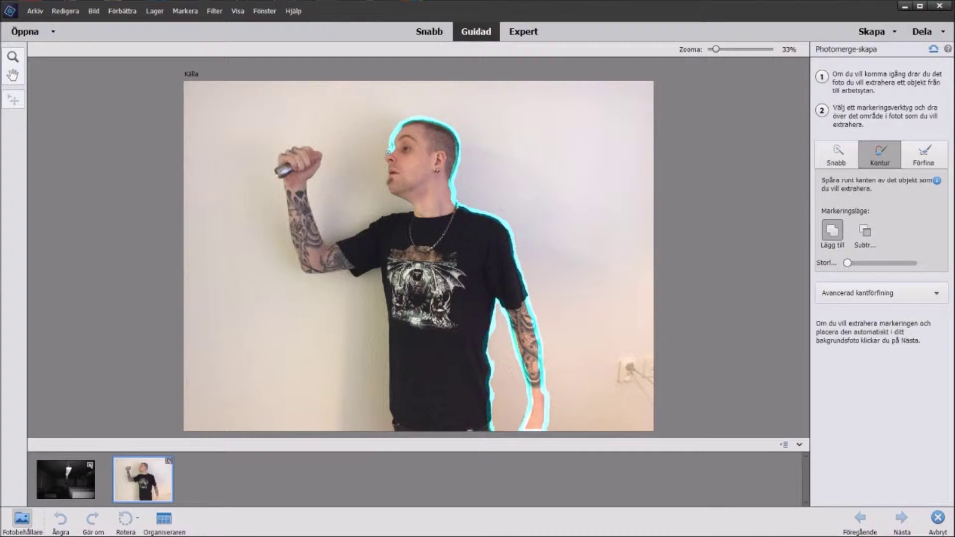
pyautogui.moveTo(386, 159)
pyautogui.mouseDown()
pyautogui.moveTo(388, 193)
pyautogui.moveTo(415, 211)
pyautogui.moveTo(380, 217)
pyautogui.moveTo(335, 243)
pyautogui.moveTo(315, 228)
pyautogui.moveTo(319, 166)
pyautogui.mouseUp()
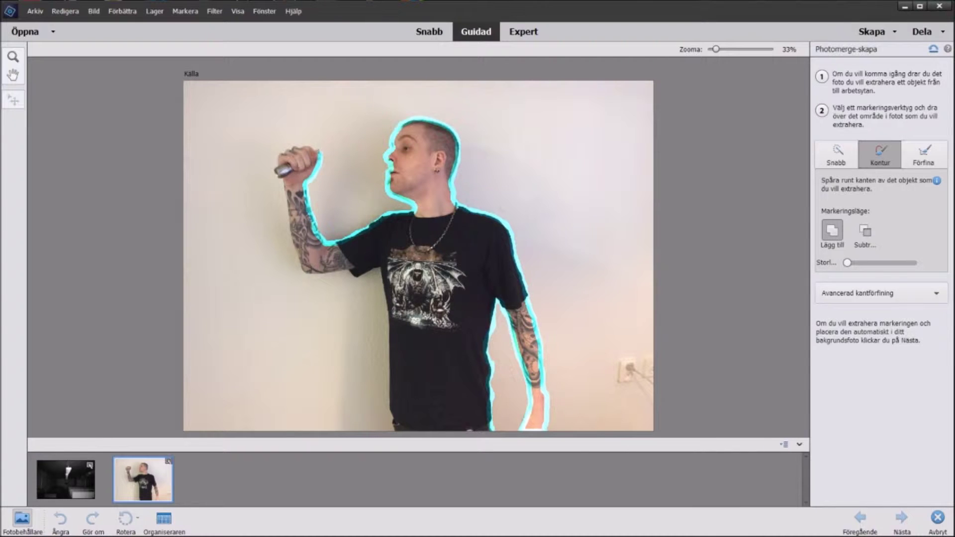
pyautogui.moveTo(309, 147); pyautogui.dragTo(292, 147)
pyautogui.moveTo(280, 176)
pyautogui.mouseDown()
pyautogui.moveTo(306, 274)
pyautogui.moveTo(357, 279)
pyautogui.moveTo(380, 269)
pyautogui.moveTo(390, 400)
pyautogui.mouseUp()
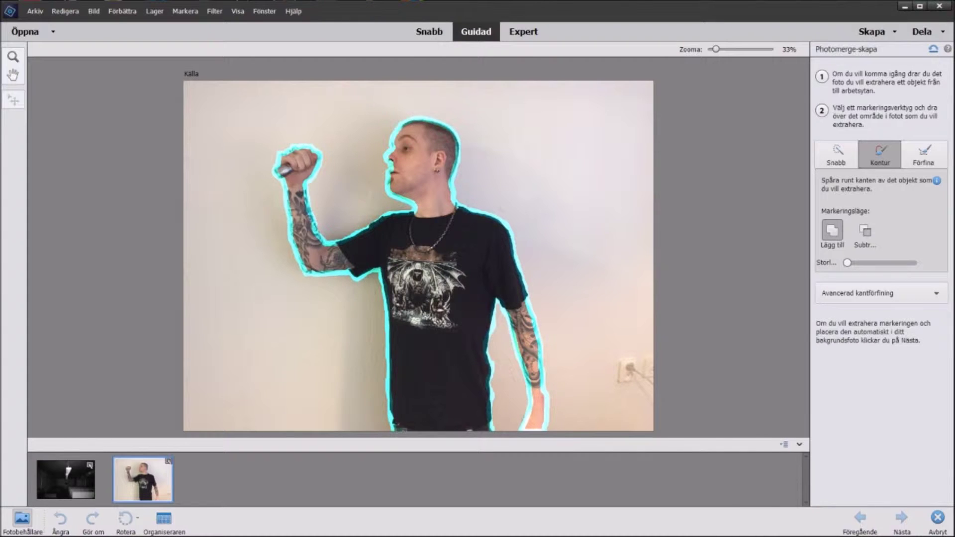
pyautogui.moveTo(400, 430); pyautogui.dragTo(433, 431)
pyautogui.moveTo(491, 429); pyautogui.dragTo(492, 428)
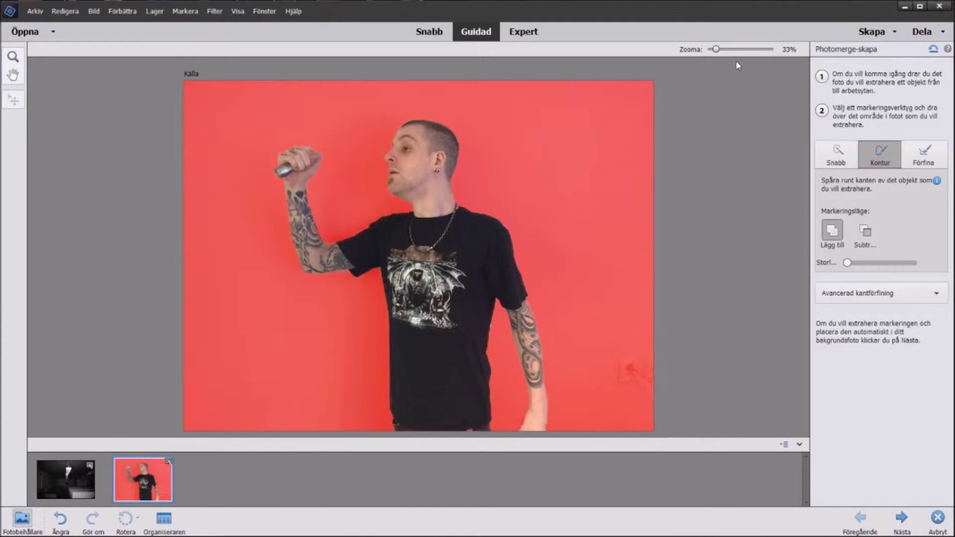
# Drag the Zoom slider from 56% down to about 44% to show the whole source photo.
pyautogui.moveTo(716, 50); pyautogui.dragTo(722, 51)
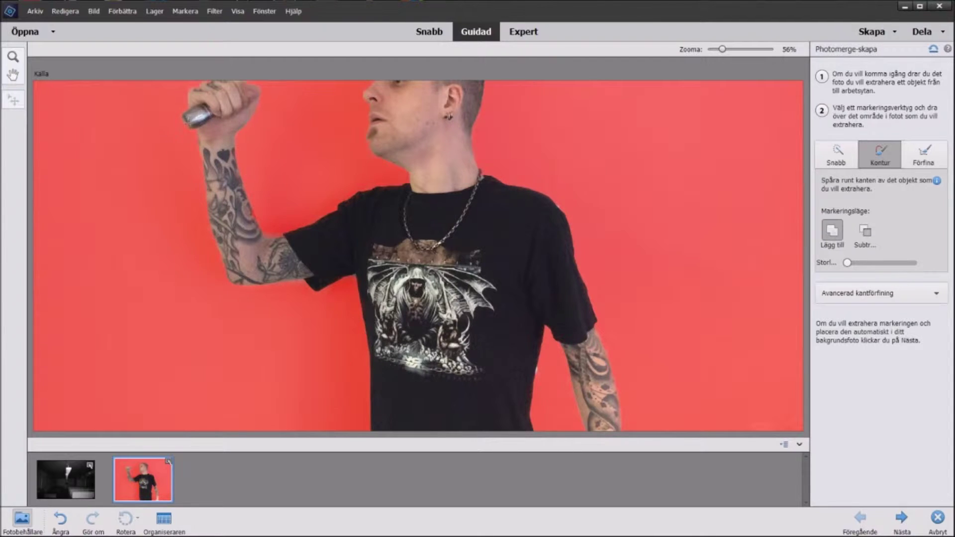
pyautogui.moveTo(722, 50); pyautogui.dragTo(721, 55)
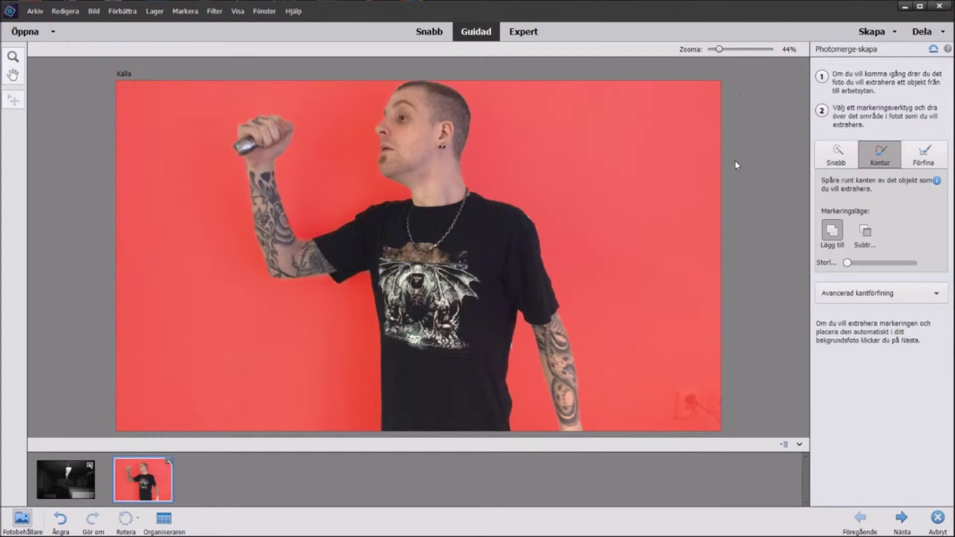
# Resize and move the cut-out man beside the hanging lamp, confirm, then zoom in closely.
pyautogui.click(903, 527)
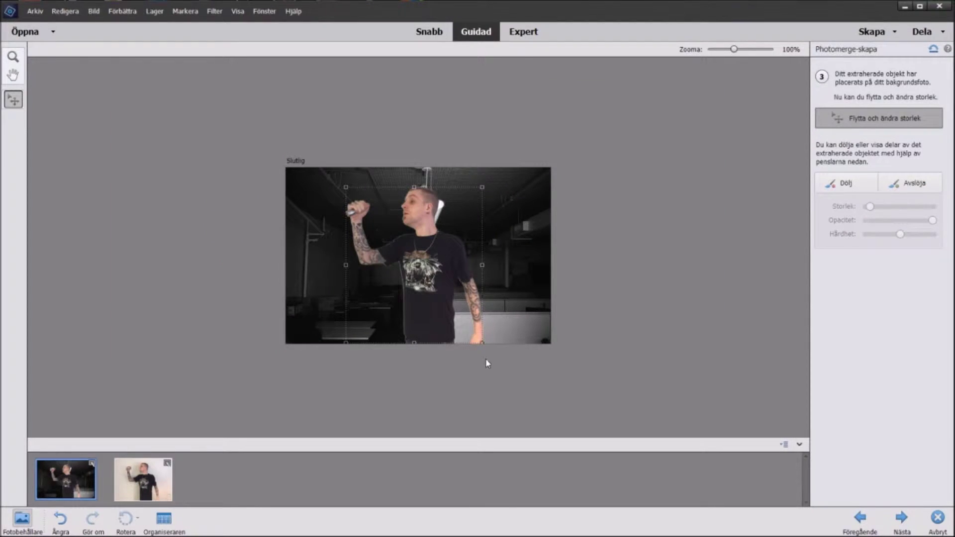
pyautogui.moveTo(483, 342); pyautogui.dragTo(445, 301)
pyautogui.moveTo(397, 255); pyautogui.dragTo(486, 270)
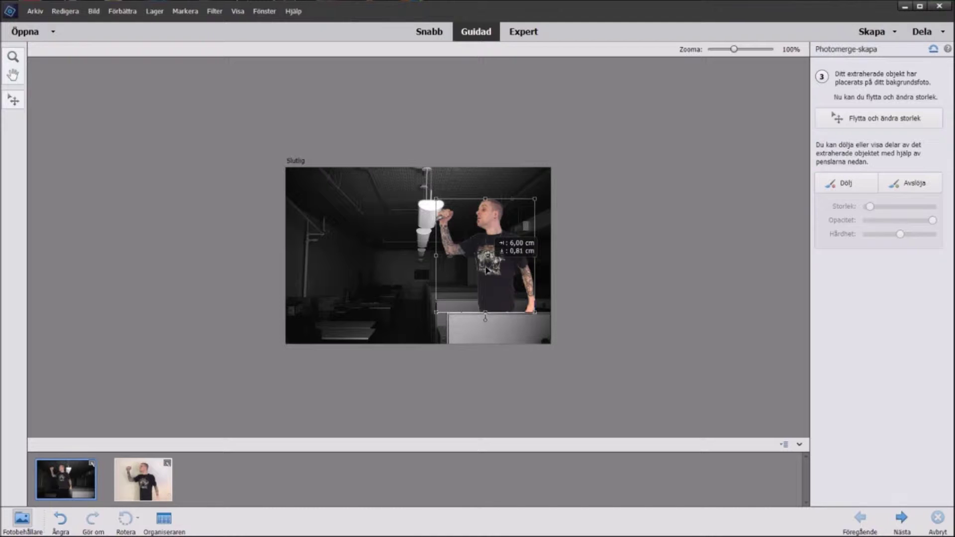
pyautogui.moveTo(486, 270); pyautogui.dragTo(459, 301)
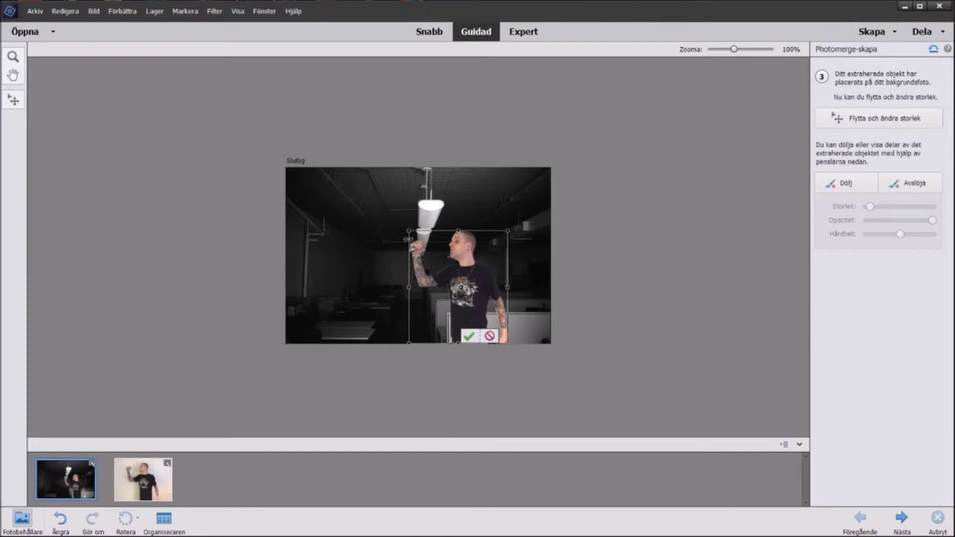
pyautogui.moveTo(412, 235); pyautogui.dragTo(383, 211)
pyautogui.moveTo(447, 282); pyautogui.dragTo(489, 279)
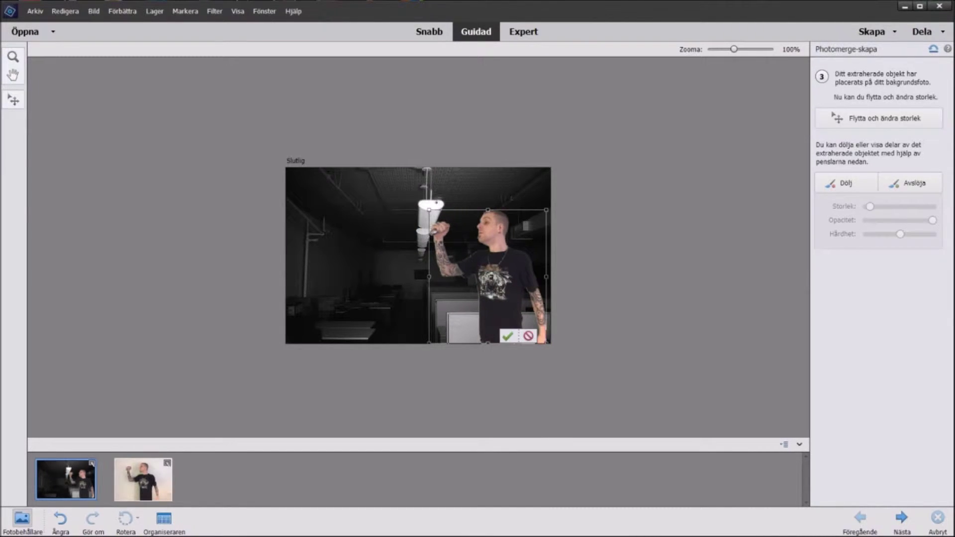
pyautogui.moveTo(428, 209); pyautogui.dragTo(432, 214)
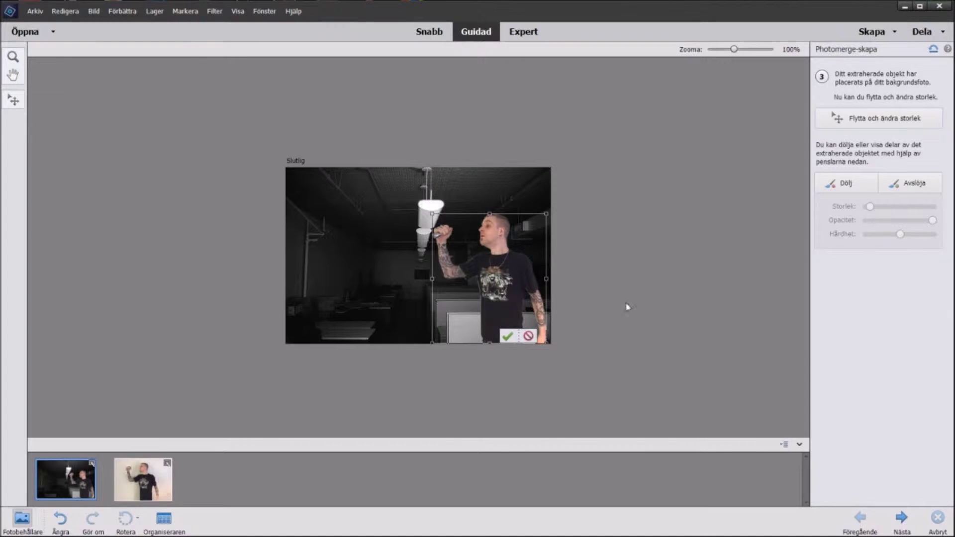
pyautogui.click(507, 338)
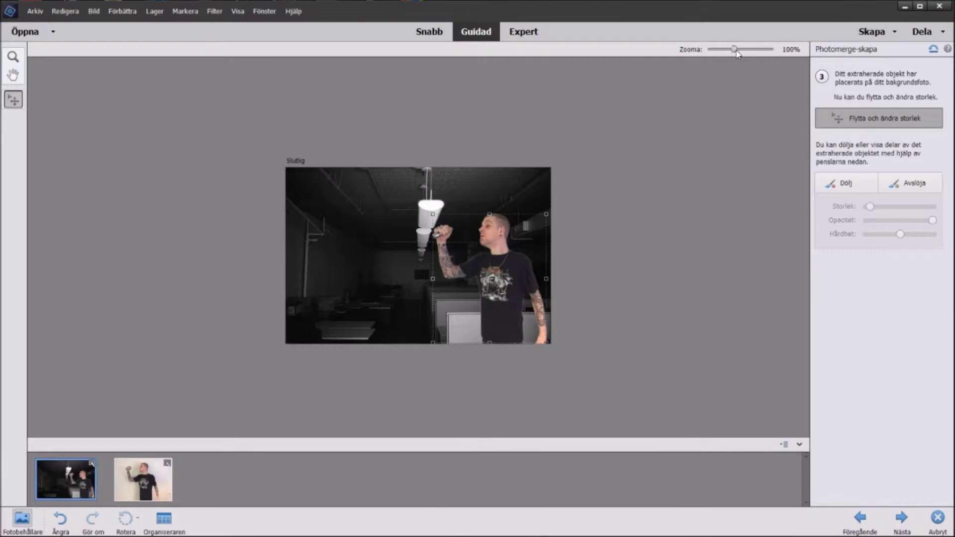
pyautogui.moveTo(737, 51); pyautogui.dragTo(755, 52)
# Paint out the light fringe along the shirt collar with the Hide brush at size 1.
pyautogui.click(13, 75)
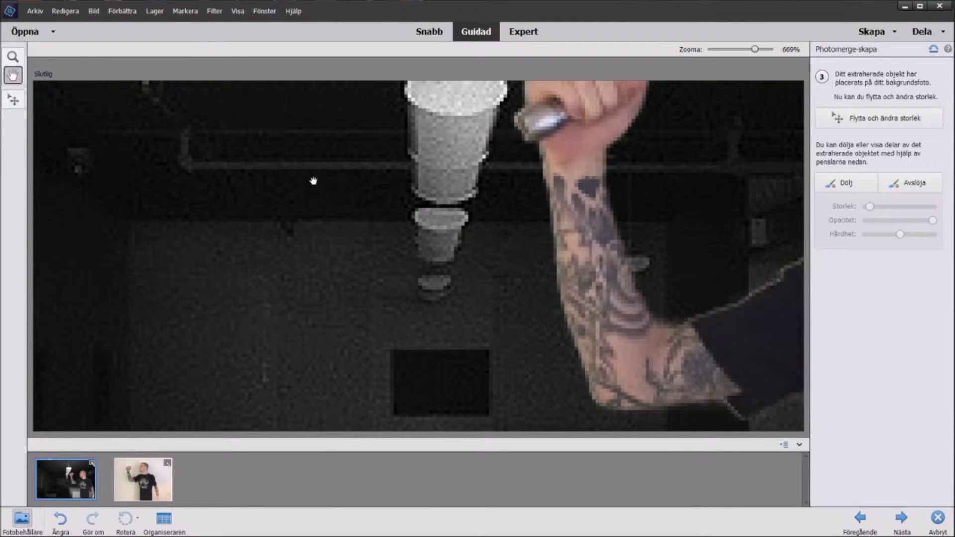
pyautogui.moveTo(527, 270); pyautogui.dragTo(316, 298)
pyautogui.moveTo(536, 346); pyautogui.dragTo(473, 303)
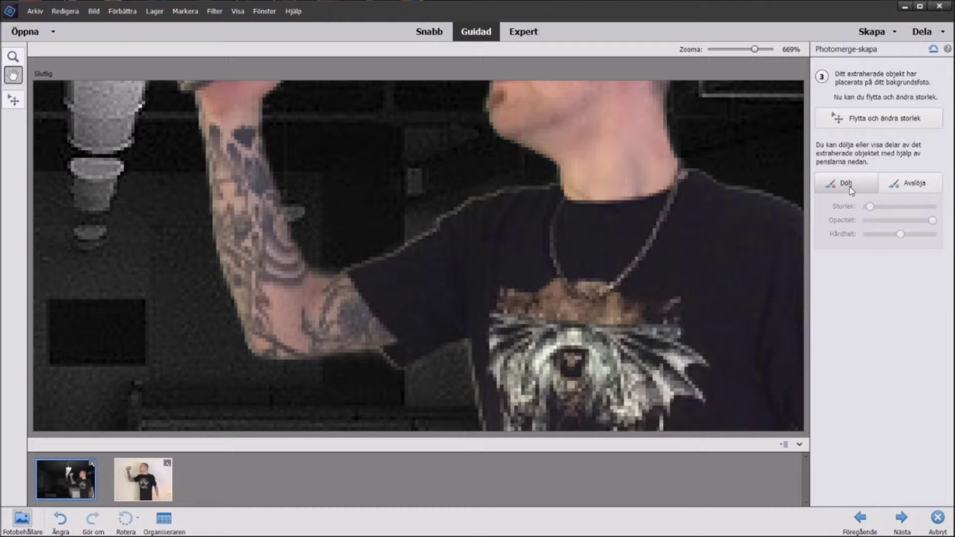
pyautogui.click(851, 190)
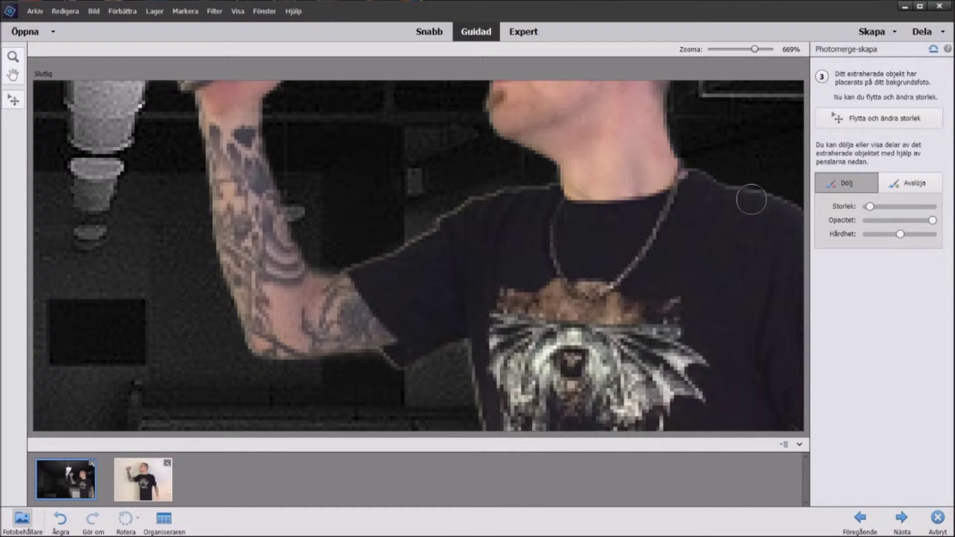
pyautogui.moveTo(869, 206); pyautogui.dragTo(868, 213)
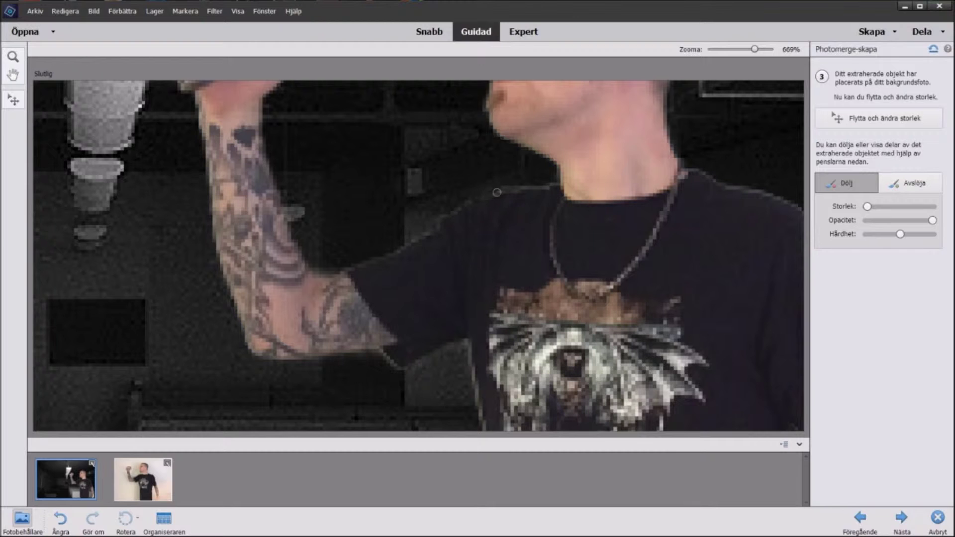
pyautogui.moveTo(516, 189); pyautogui.dragTo(551, 185)
pyautogui.click(18, 80)
pyautogui.moveTo(334, 147)
pyautogui.mouseDown()
pyautogui.moveTo(467, 249)
pyautogui.moveTo(267, 315)
pyautogui.moveTo(416, 183)
pyautogui.moveTo(405, 145)
pyautogui.moveTo(375, 228)
pyautogui.mouseUp()
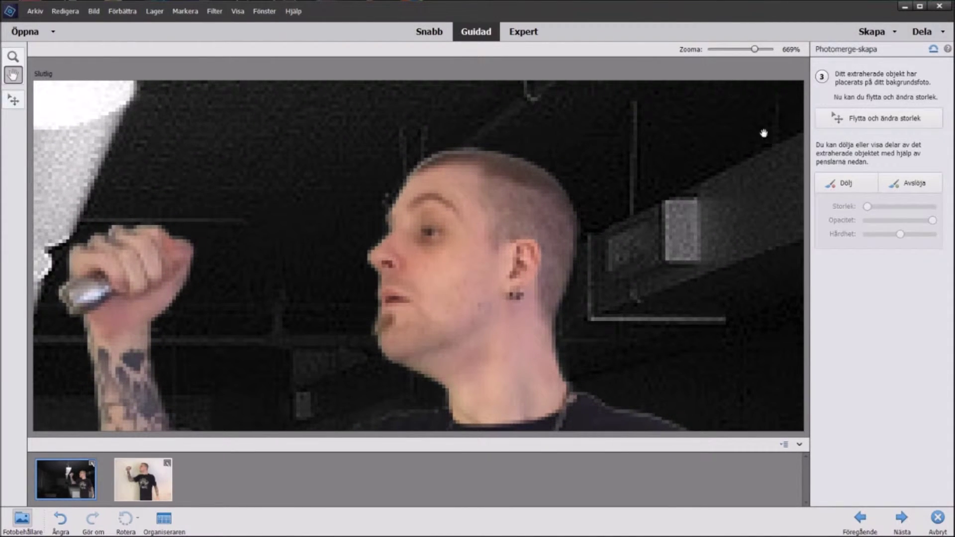
# Hide the leftover fringe along the top of the man's head with the Hide brush.
pyautogui.click(857, 183)
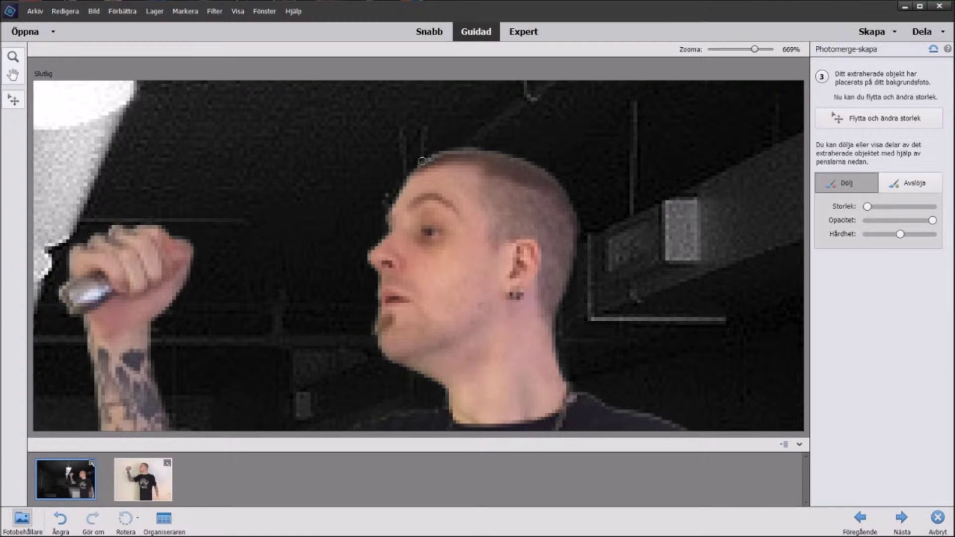
pyautogui.moveTo(410, 164)
pyautogui.mouseDown()
pyautogui.moveTo(452, 148)
pyautogui.moveTo(512, 151)
pyautogui.moveTo(566, 180)
pyautogui.mouseUp()
pyautogui.click(13, 76)
pyautogui.moveTo(644, 291); pyautogui.dragTo(596, 143)
pyautogui.click(845, 183)
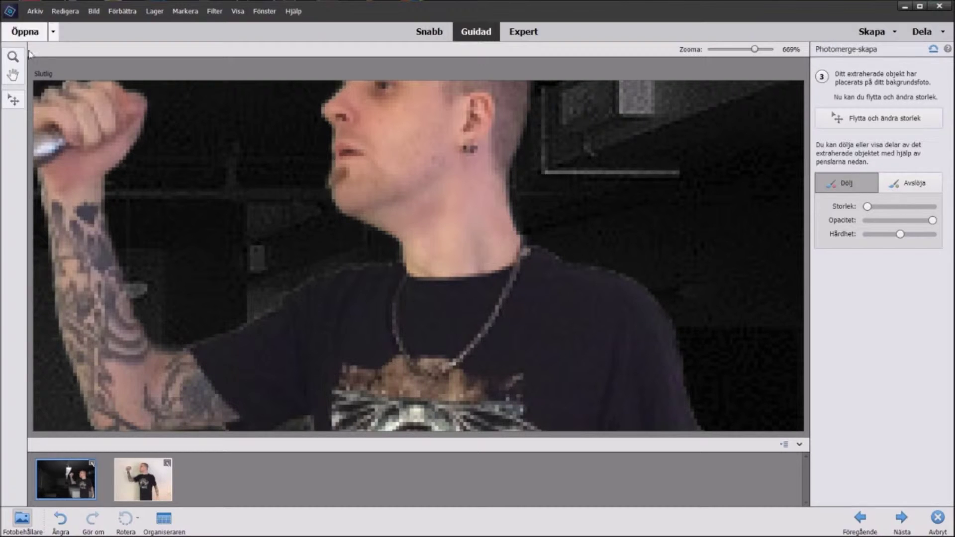
pyautogui.click(13, 75)
# Hide stray edge pixels around the shirt and right forearm, then zoom out to about 175%.
pyautogui.scroll(-5, 618, 288)
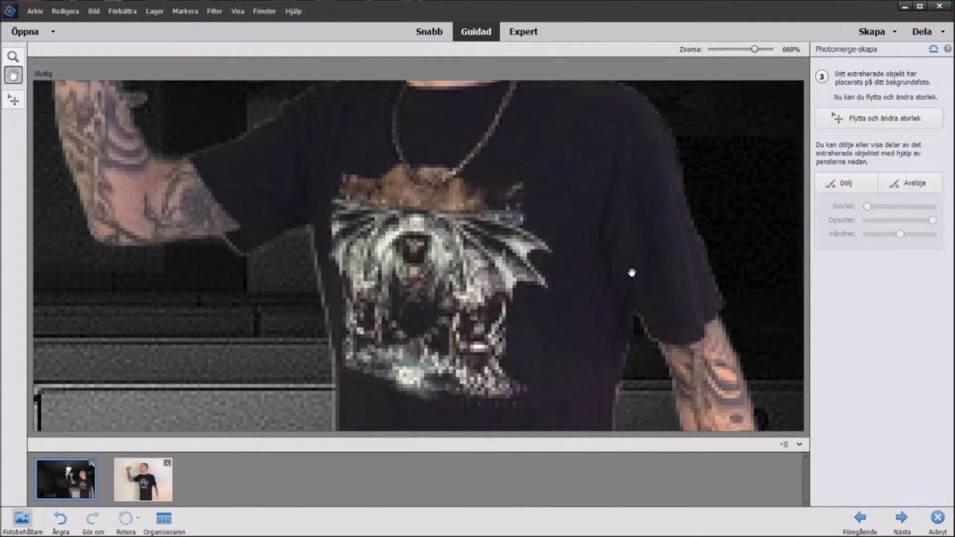
pyautogui.click(846, 183)
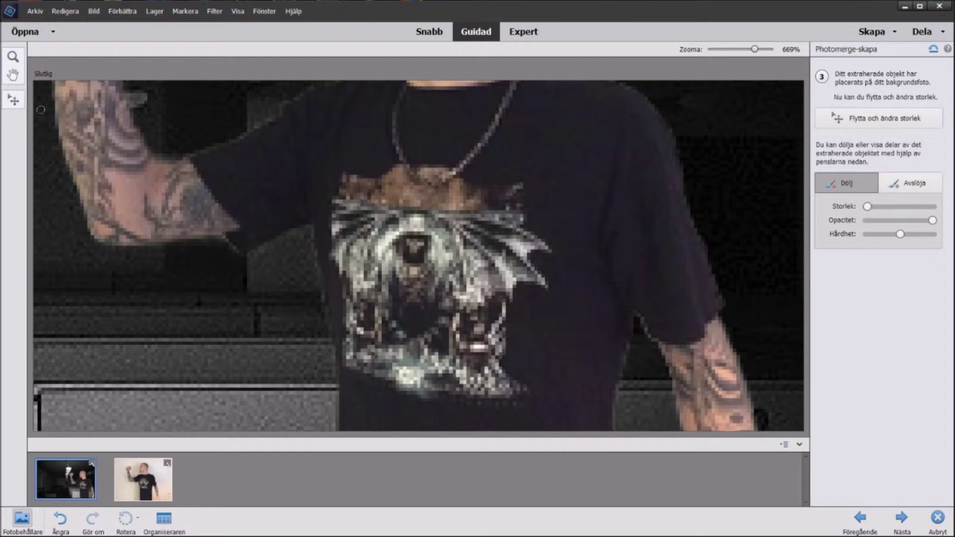
pyautogui.click(13, 75)
pyautogui.scroll(-4, 536, 309)
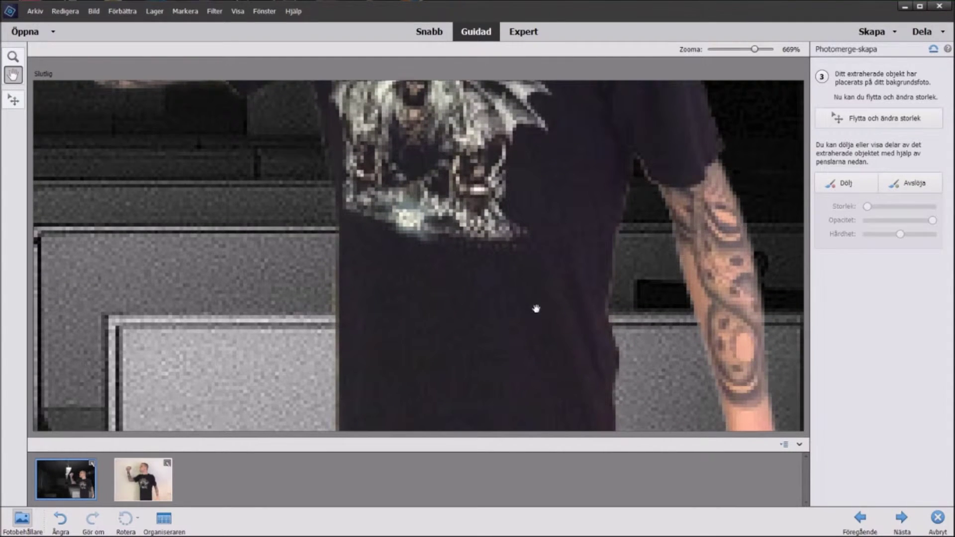
pyautogui.click(846, 183)
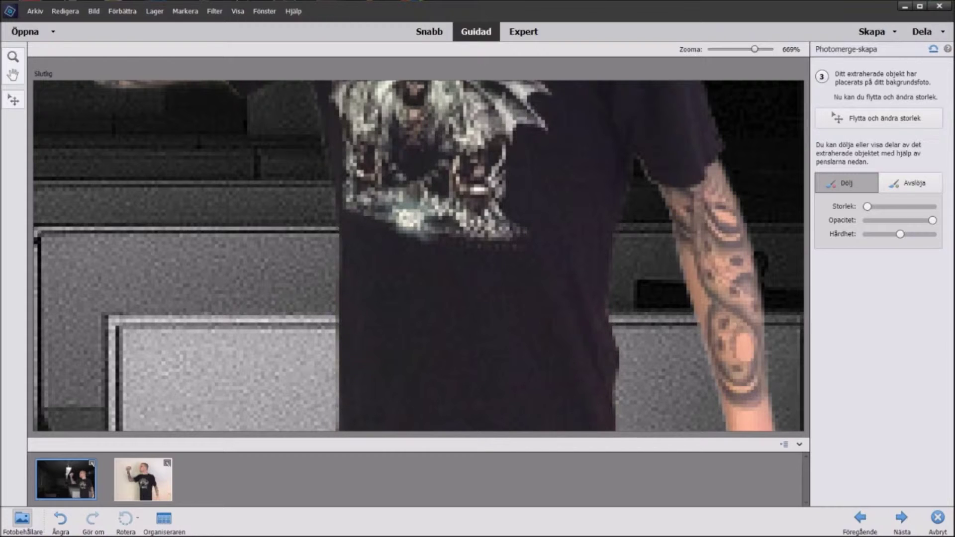
pyautogui.moveTo(755, 50); pyautogui.dragTo(742, 57)
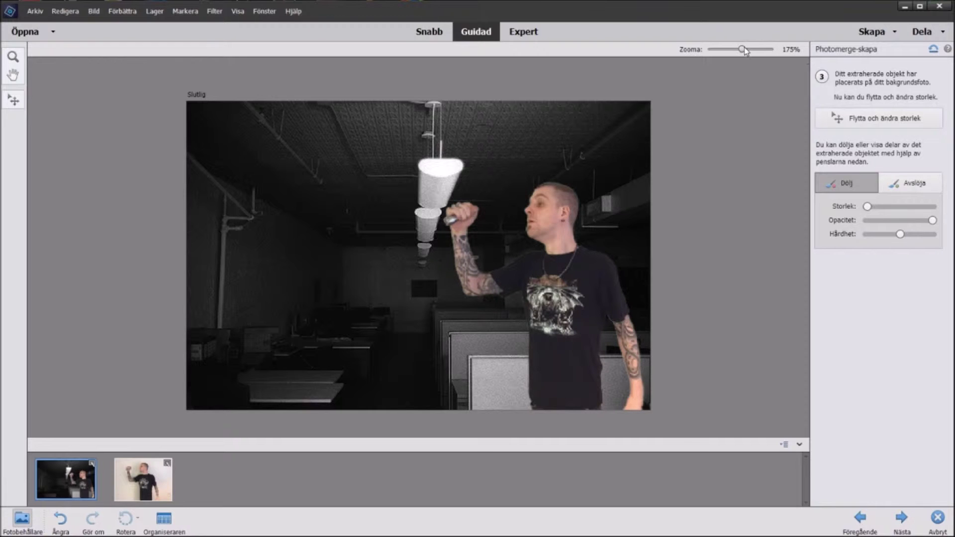
# Zoom to 1046% and restore the bottle's hidden edge with the Reveal brush, then zoom out to 165% and reselect Hide.
pyautogui.moveTo(744, 52); pyautogui.dragTo(758, 53)
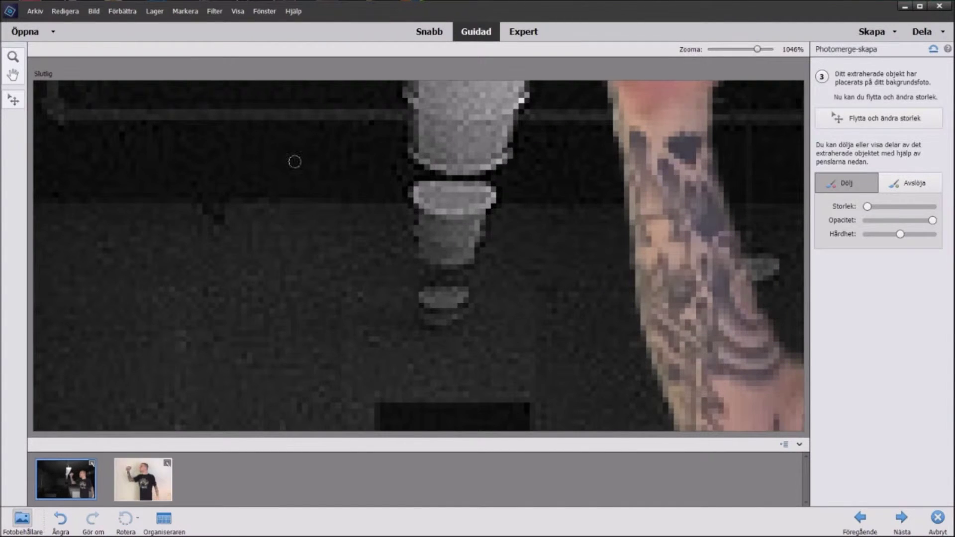
pyautogui.click(13, 75)
pyautogui.moveTo(791, 114); pyautogui.dragTo(715, 252)
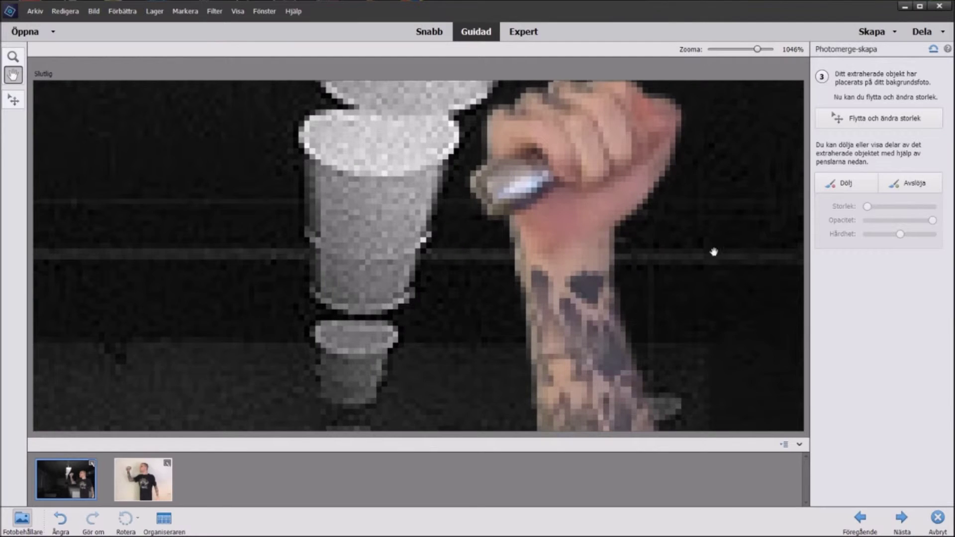
pyautogui.click(911, 187)
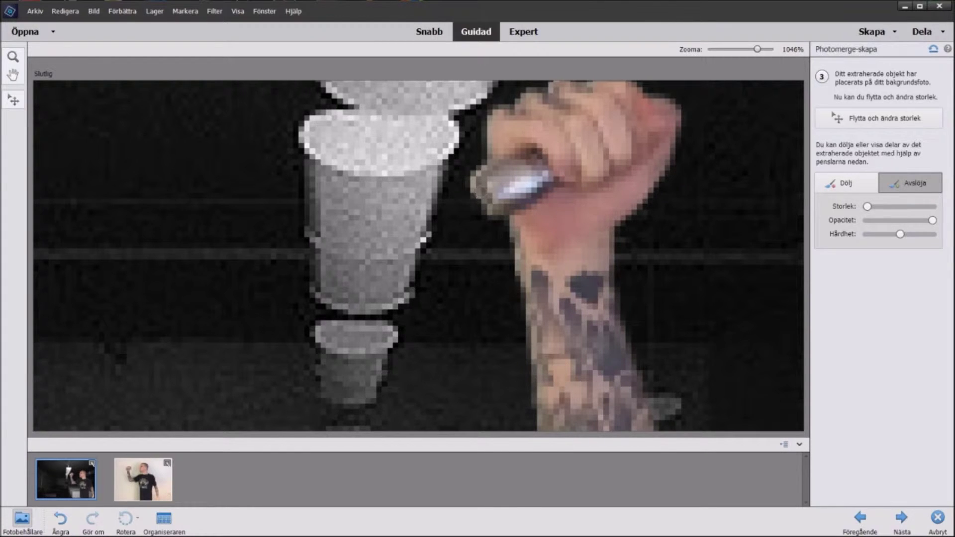
pyautogui.moveTo(477, 195)
pyautogui.mouseDown()
pyautogui.moveTo(482, 206)
pyautogui.moveTo(475, 188)
pyautogui.mouseUp()
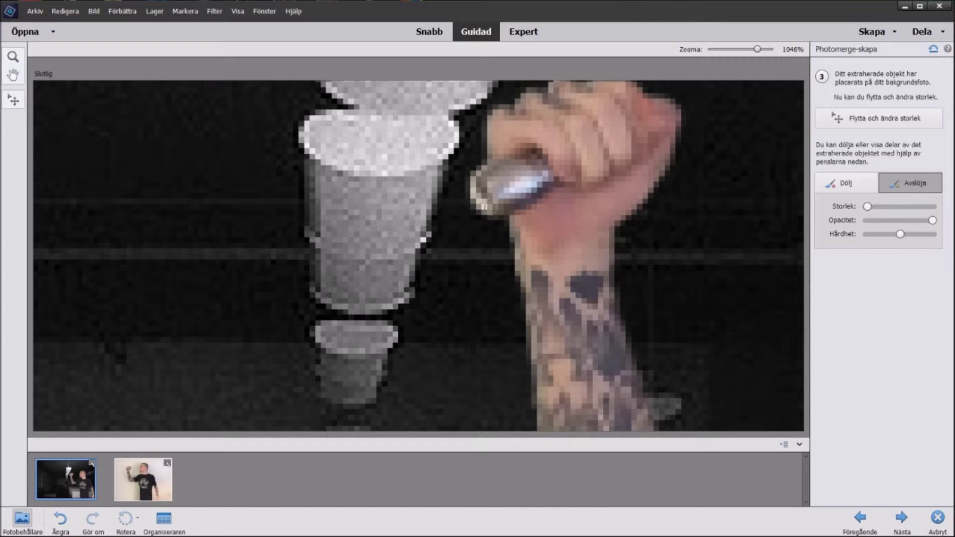
pyautogui.moveTo(484, 206)
pyautogui.mouseDown()
pyautogui.moveTo(492, 214)
pyautogui.moveTo(503, 208)
pyautogui.mouseUp()
pyautogui.moveTo(757, 49); pyautogui.dragTo(741, 50)
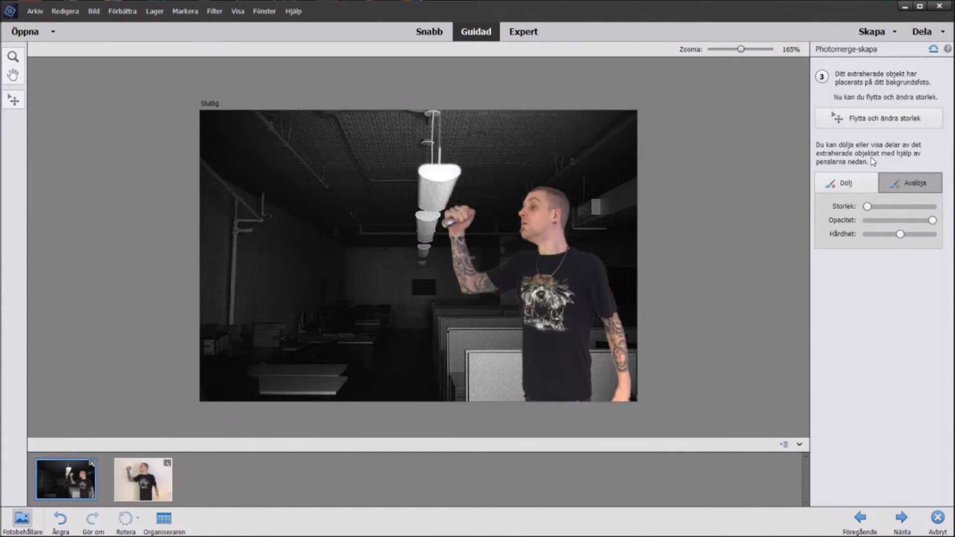
pyautogui.click(846, 183)
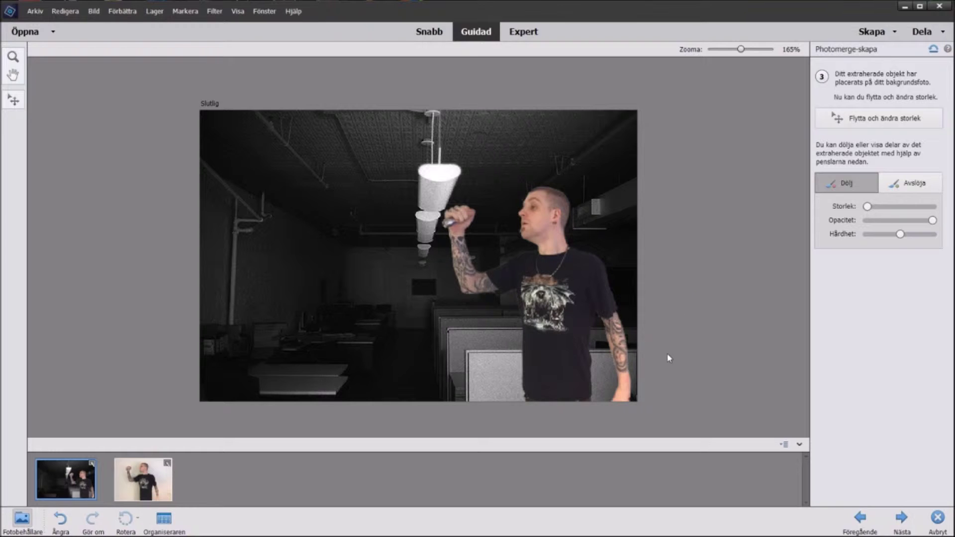
pyautogui.click(855, 119)
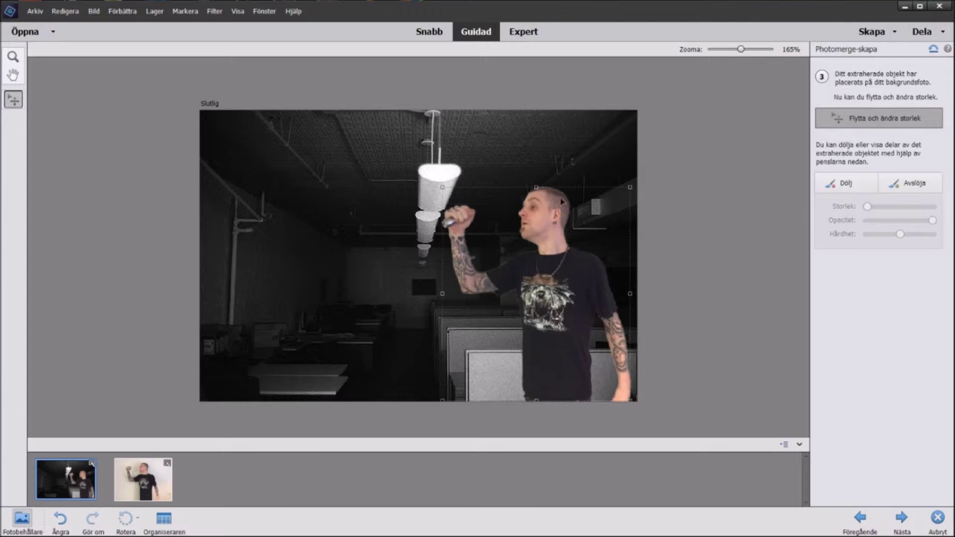
# Shrink the man, move him up and left over the cubicle, and hide his lower body with the Dölj brush.
pyautogui.moveTo(442, 188); pyautogui.dragTo(482, 233)
pyautogui.moveTo(568, 268); pyautogui.dragTo(535, 309)
pyautogui.click(846, 183)
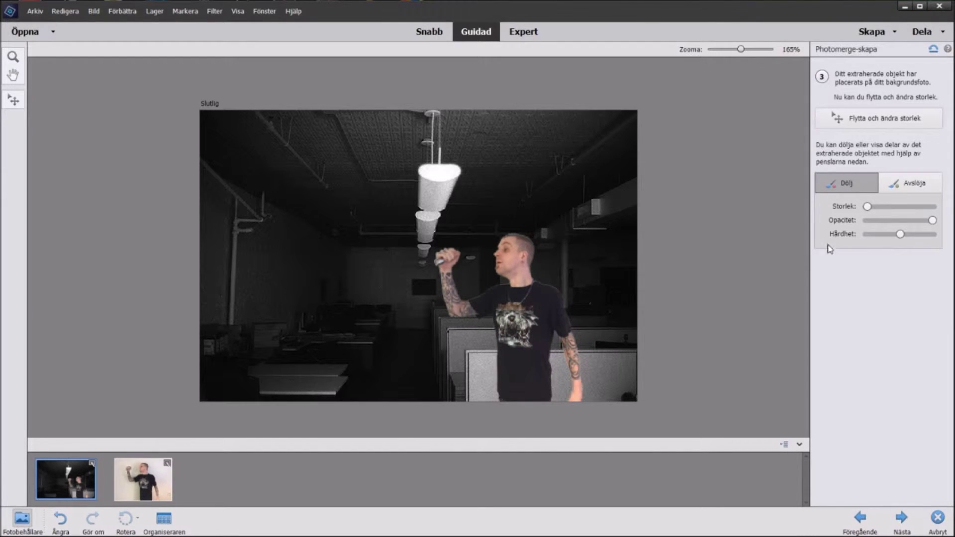
pyautogui.moveTo(868, 206); pyautogui.dragTo(876, 211)
pyautogui.moveTo(564, 371)
pyautogui.mouseDown()
pyautogui.moveTo(574, 390)
pyautogui.moveTo(528, 390)
pyautogui.moveTo(512, 386)
pyautogui.moveTo(547, 365)
pyautogui.moveTo(495, 358)
pyautogui.moveTo(547, 358)
pyautogui.mouseUp()
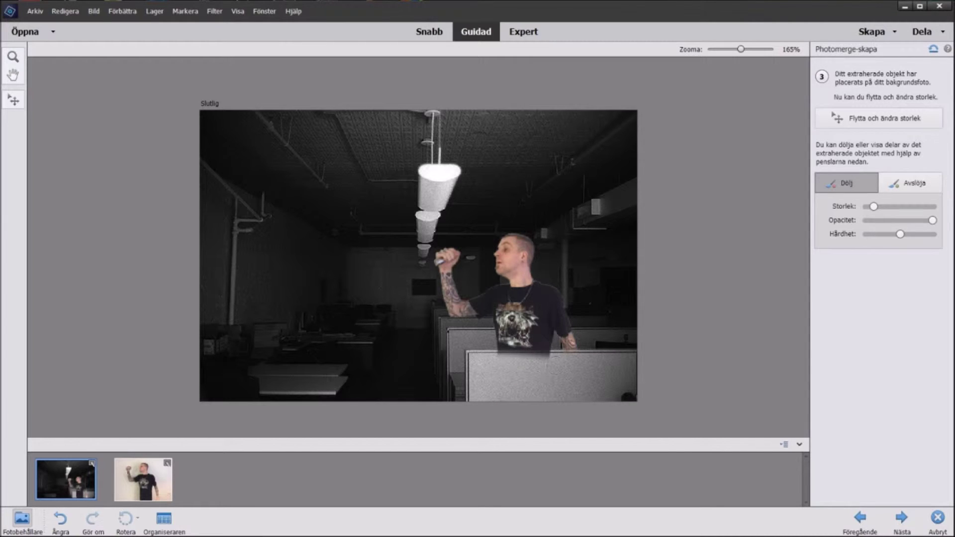
# Refine the mask along the cubicle edge, restoring a bit of shirt and tidying its bottom edge.
pyautogui.click(911, 183)
pyautogui.moveTo(874, 207); pyautogui.dragTo(873, 212)
pyautogui.moveTo(539, 353)
pyautogui.mouseDown()
pyautogui.moveTo(545, 347)
pyautogui.moveTo(504, 346)
pyautogui.mouseUp()
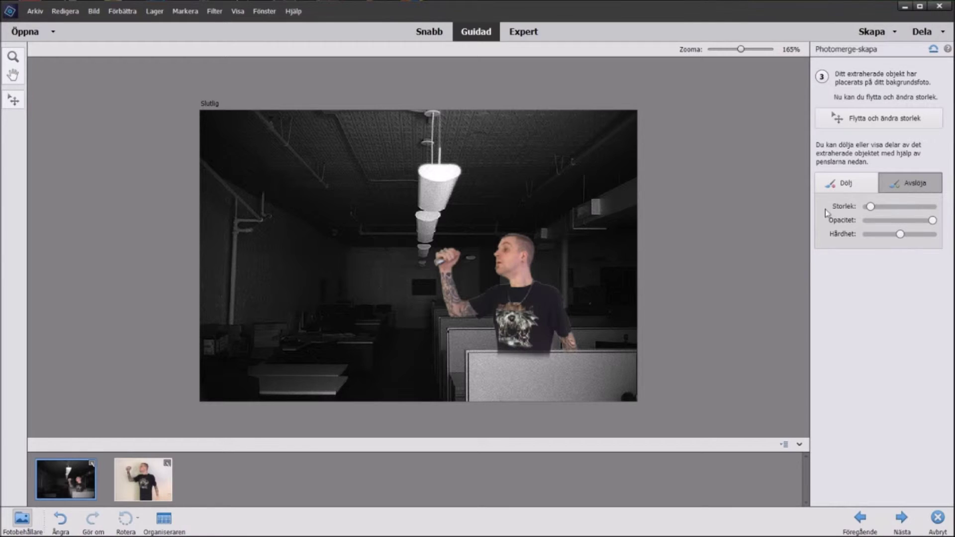
pyautogui.click(844, 183)
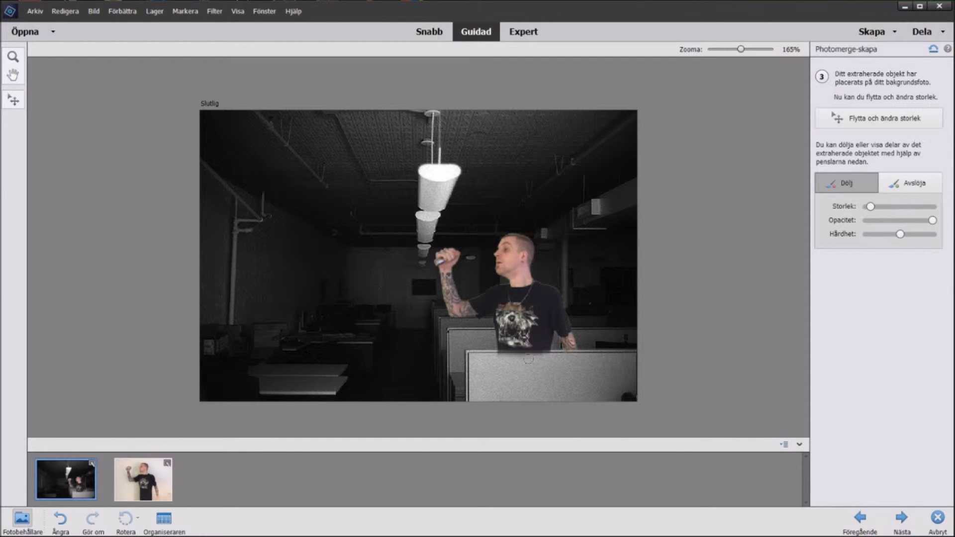
pyautogui.moveTo(528, 359)
pyautogui.mouseDown()
pyautogui.moveTo(496, 358)
pyautogui.moveTo(552, 361)
pyautogui.mouseUp()
pyautogui.moveTo(744, 52); pyautogui.dragTo(750, 51)
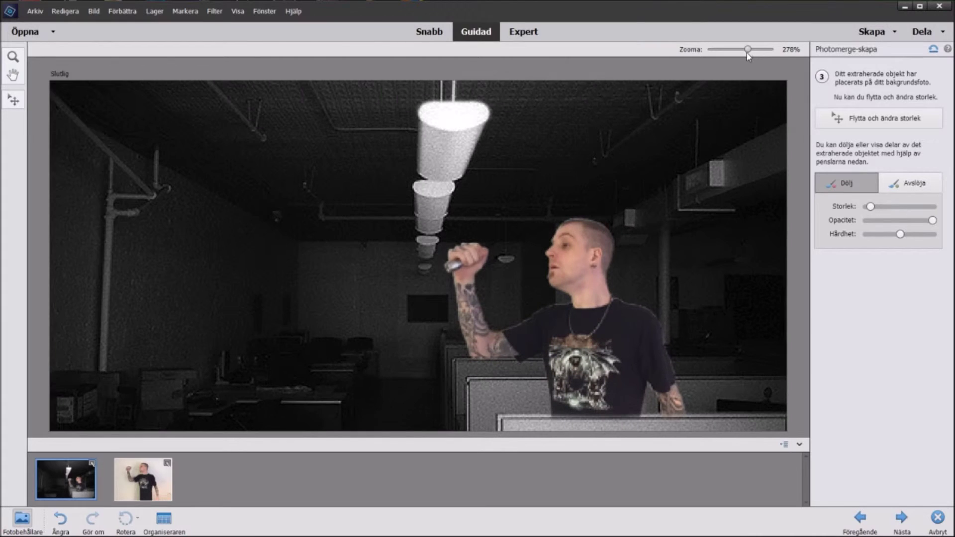
pyautogui.moveTo(870, 206); pyautogui.dragTo(869, 212)
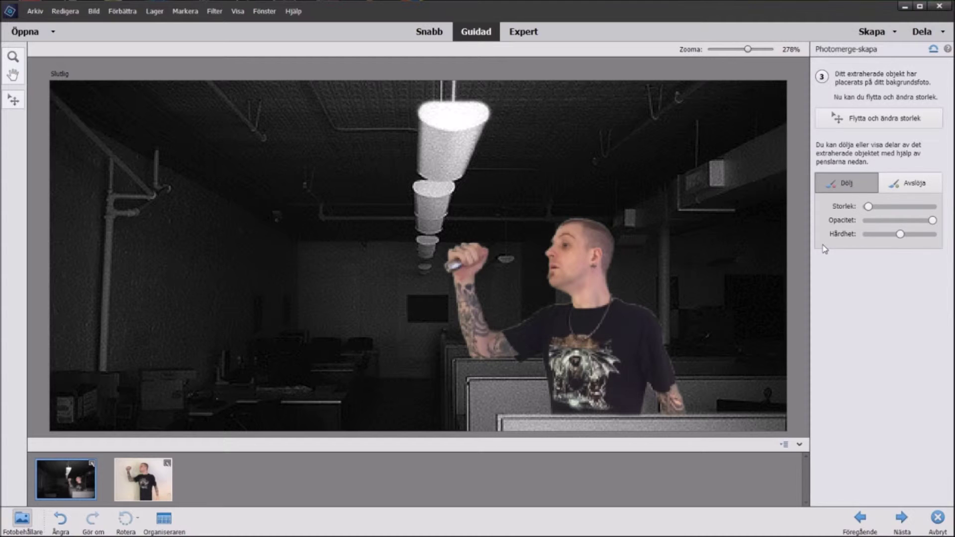
pyautogui.moveTo(747, 49); pyautogui.dragTo(742, 50)
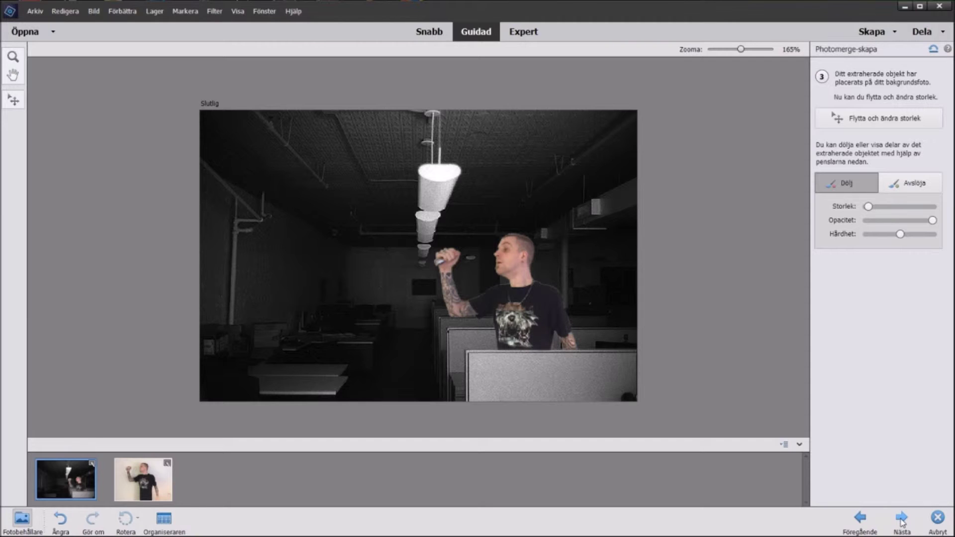
pyautogui.click(902, 523)
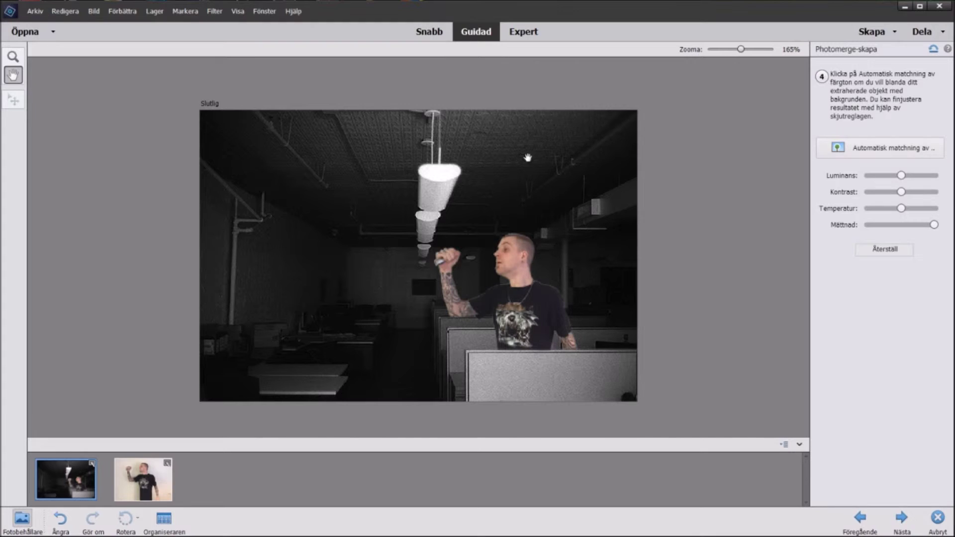
# Apply Automatisk matchning av färgton and finish the Photomerge Compose composite.
pyautogui.click(881, 151)
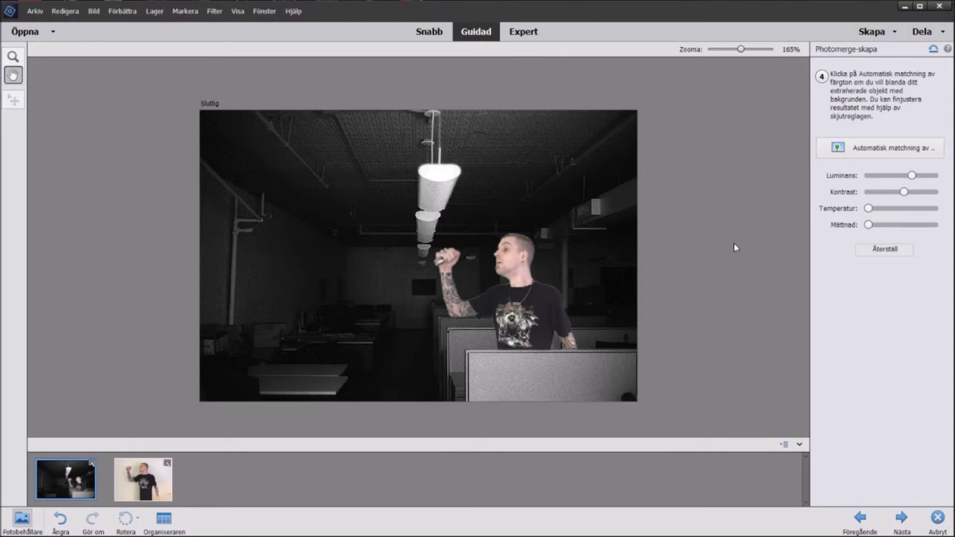
pyautogui.click(903, 517)
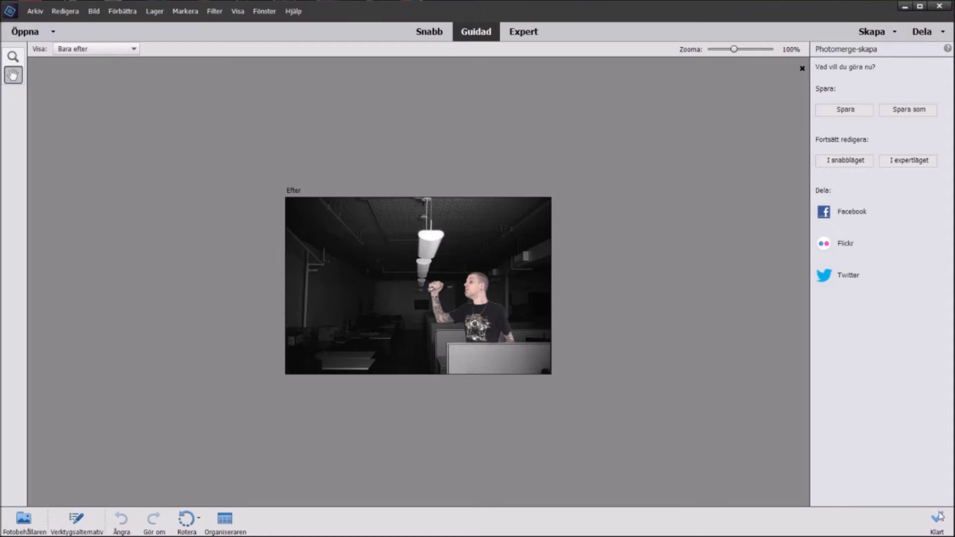
# Close the guided merge and continue editing the composite in Snabb mode with horizontal text.
pyautogui.click(938, 521)
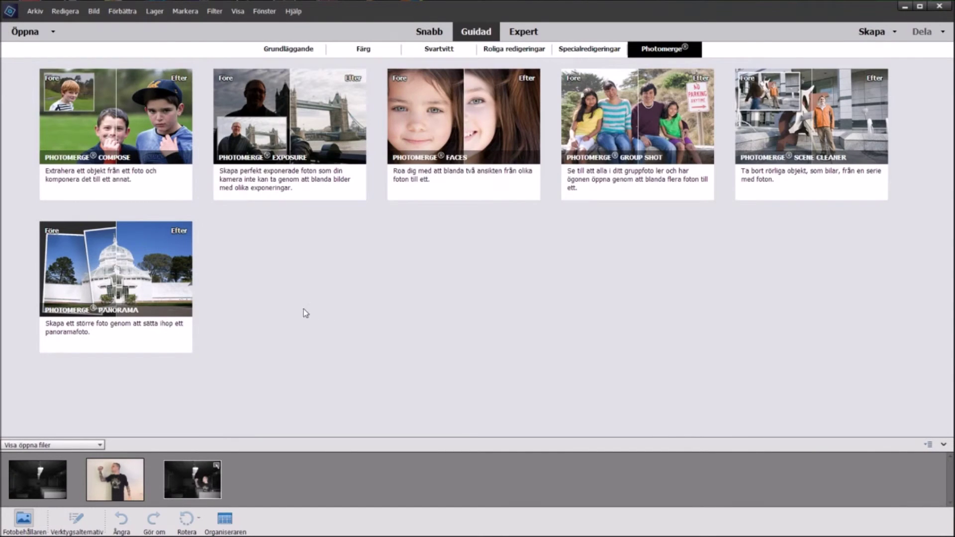
pyautogui.click(433, 33)
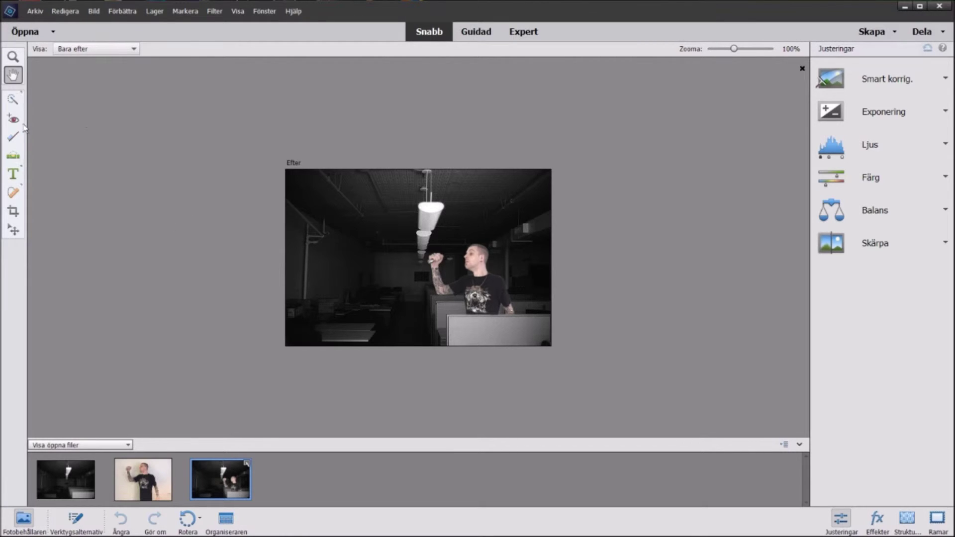
pyautogui.click(13, 175)
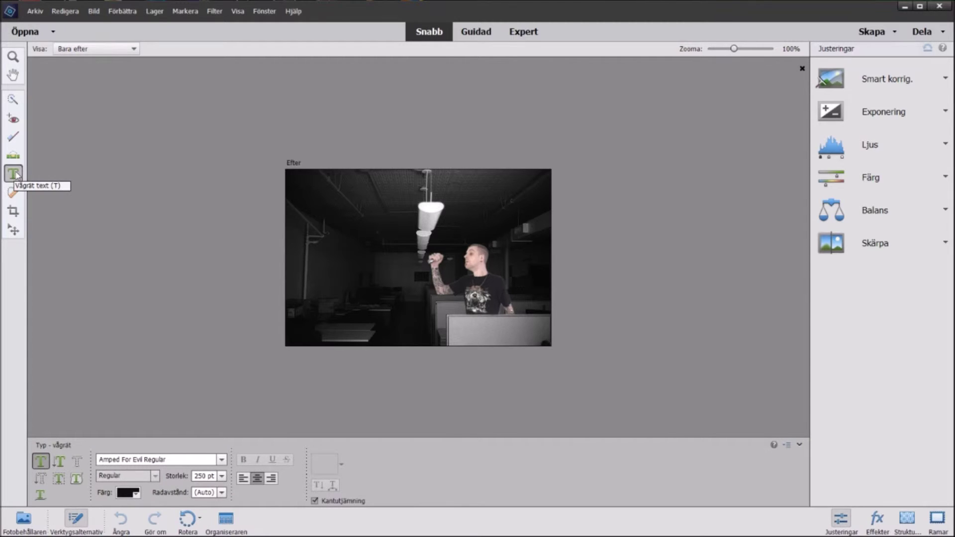
# Set the text to Fire Of Ysgard Condensed Regular, 24 pt, and draw a text box across the ceiling.
pyautogui.click(221, 459)
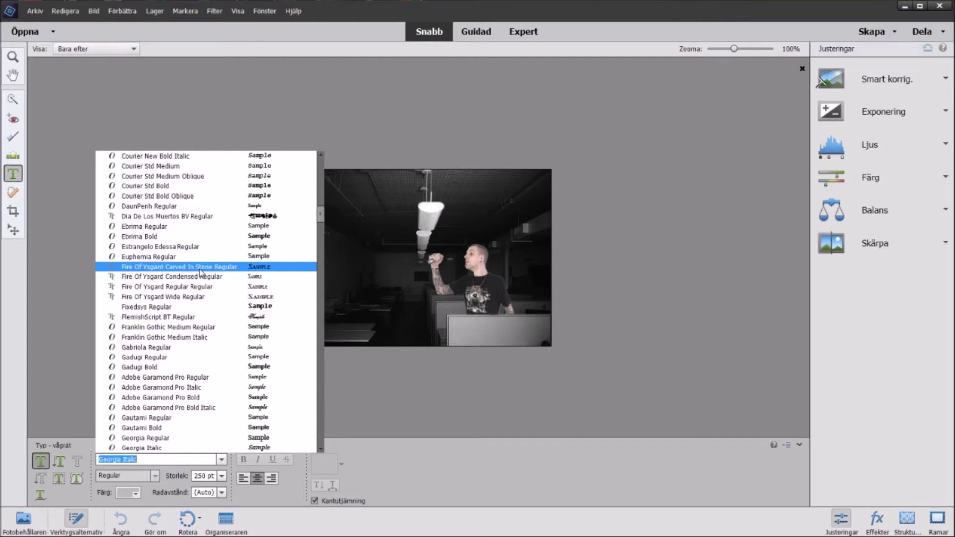
pyautogui.click(206, 297)
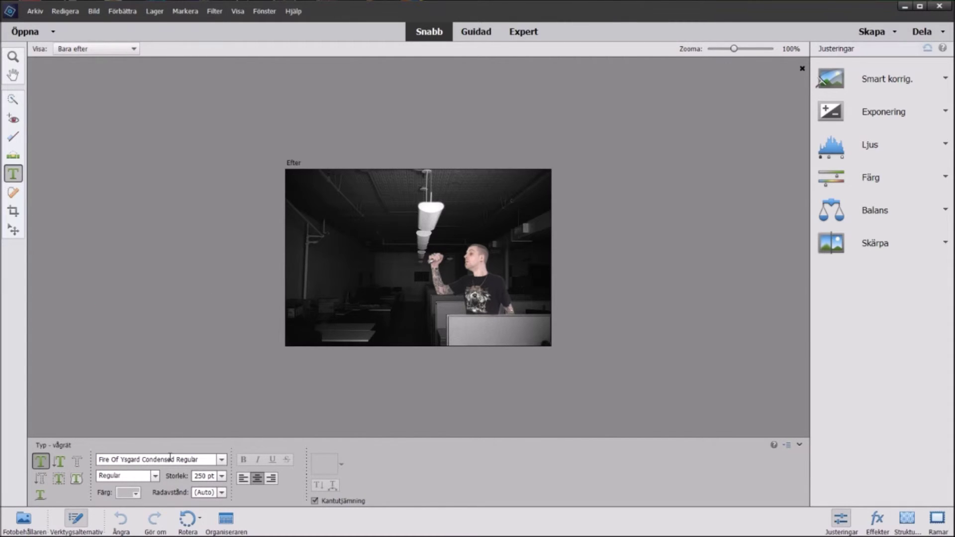
pyautogui.click(222, 476)
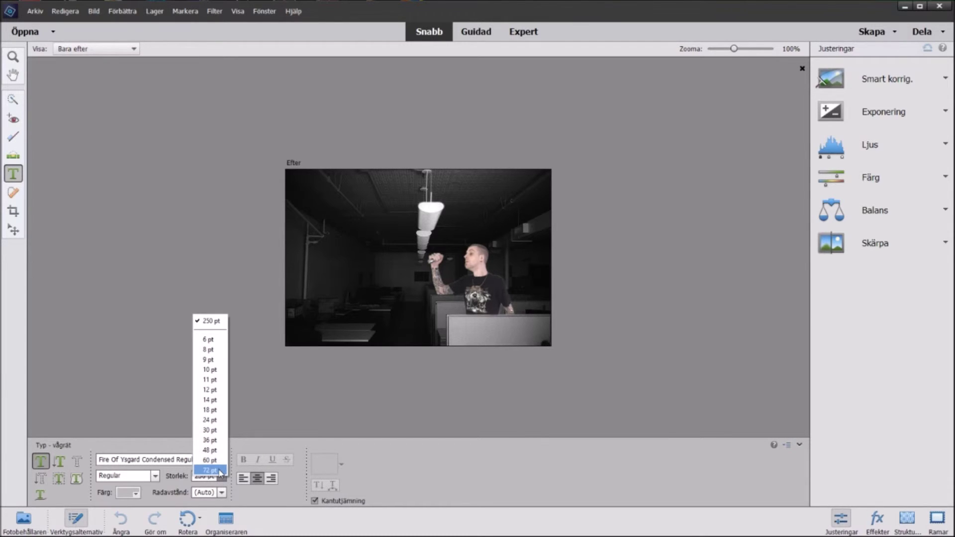
pyautogui.click(222, 479)
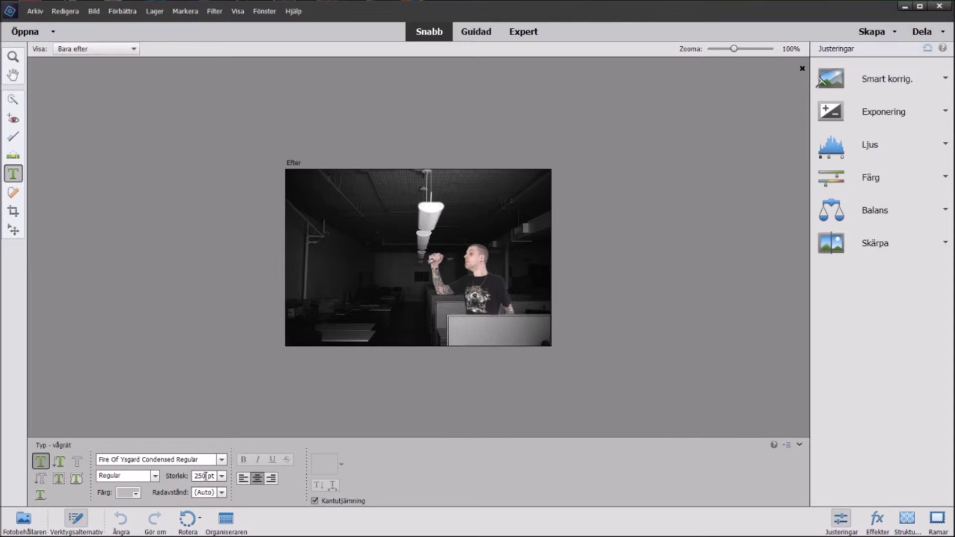
pyautogui.moveTo(207, 477); pyautogui.dragTo(193, 476)
pyautogui.click(222, 476)
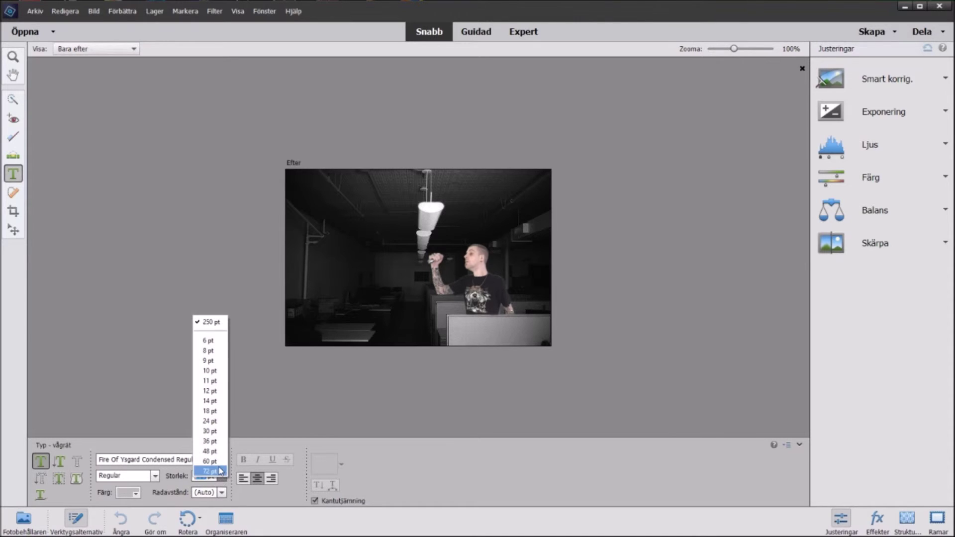
pyautogui.click(210, 420)
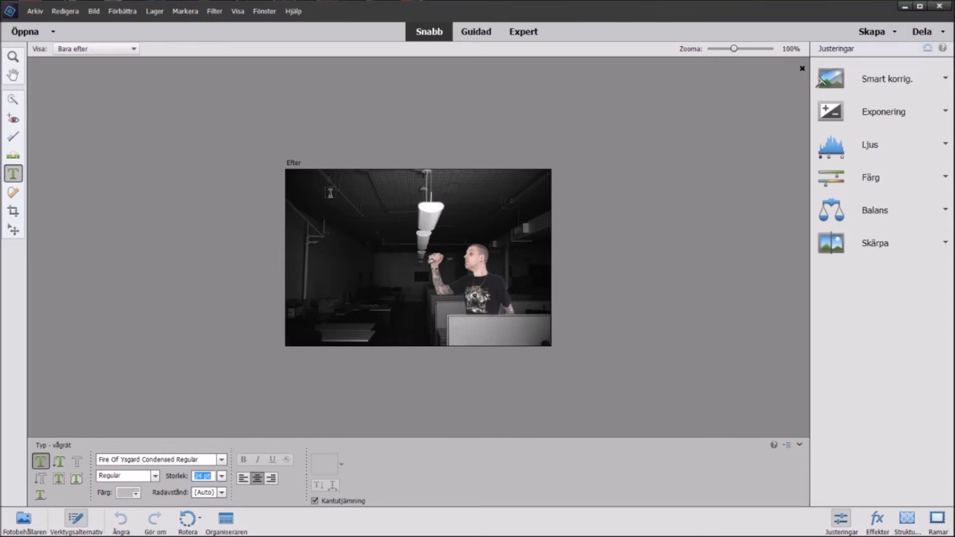
pyautogui.moveTo(307, 190); pyautogui.dragTo(523, 235)
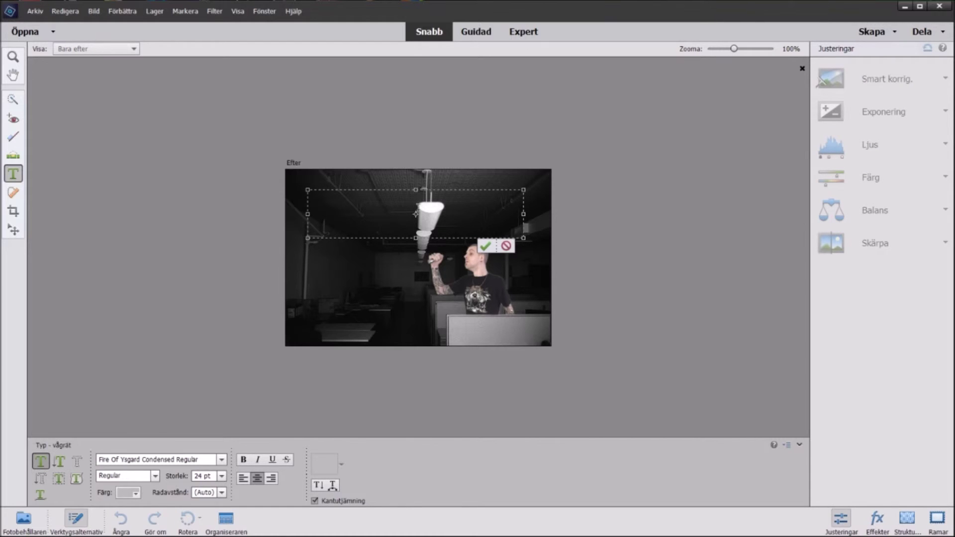
# Type 'One Last night' at 48 pt in faux bold and commit the text.
pyautogui.click(222, 476)
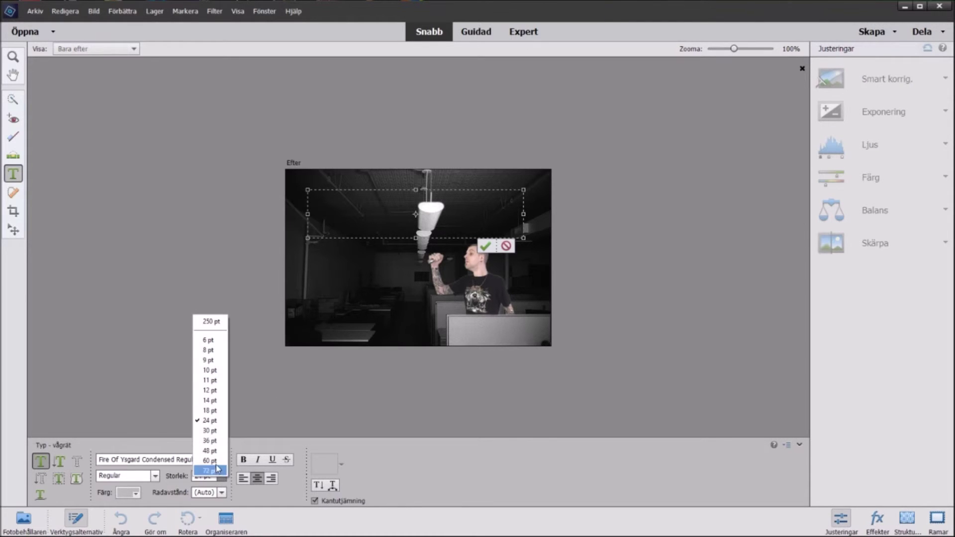
pyautogui.click(218, 454)
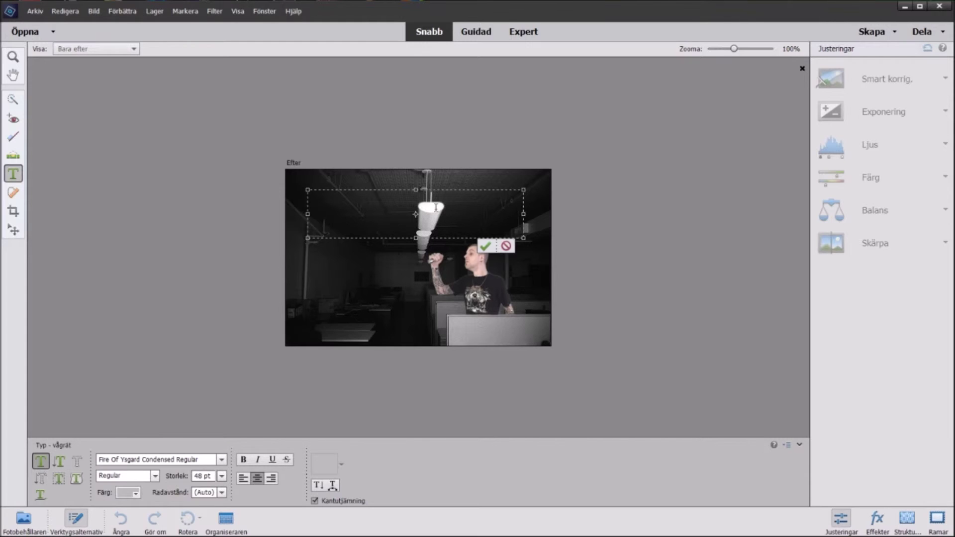
pyautogui.write('One Last')
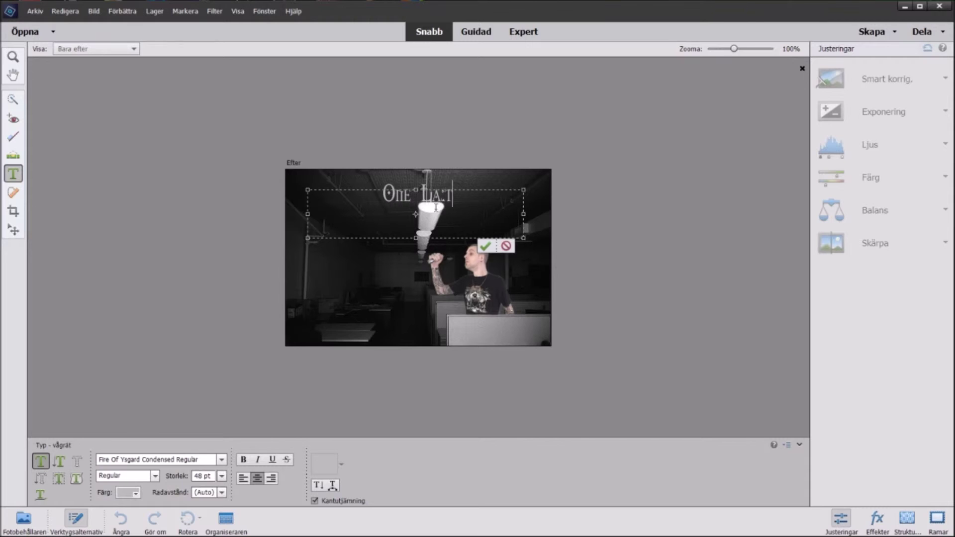
pyautogui.write(' night')
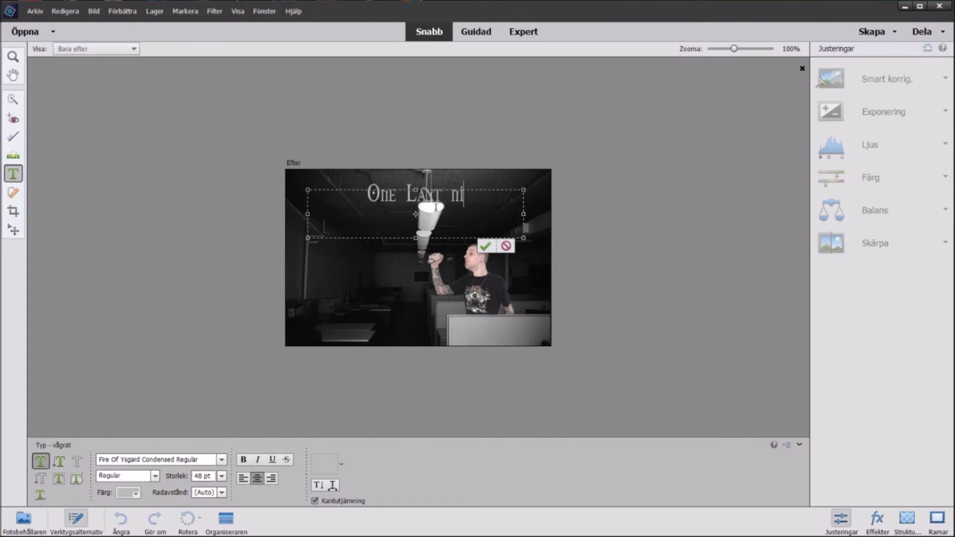
pyautogui.hotkey('ctrl', 'a')
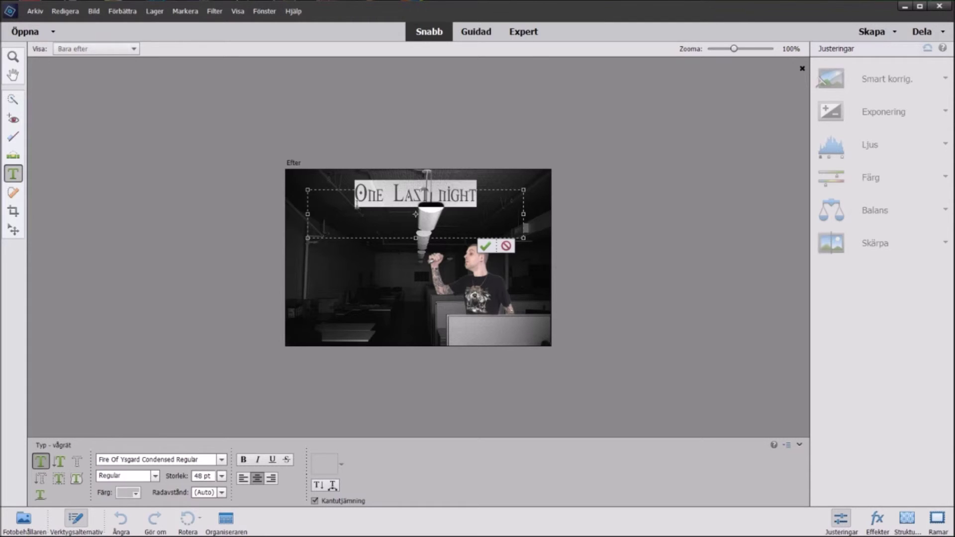
pyautogui.click(243, 461)
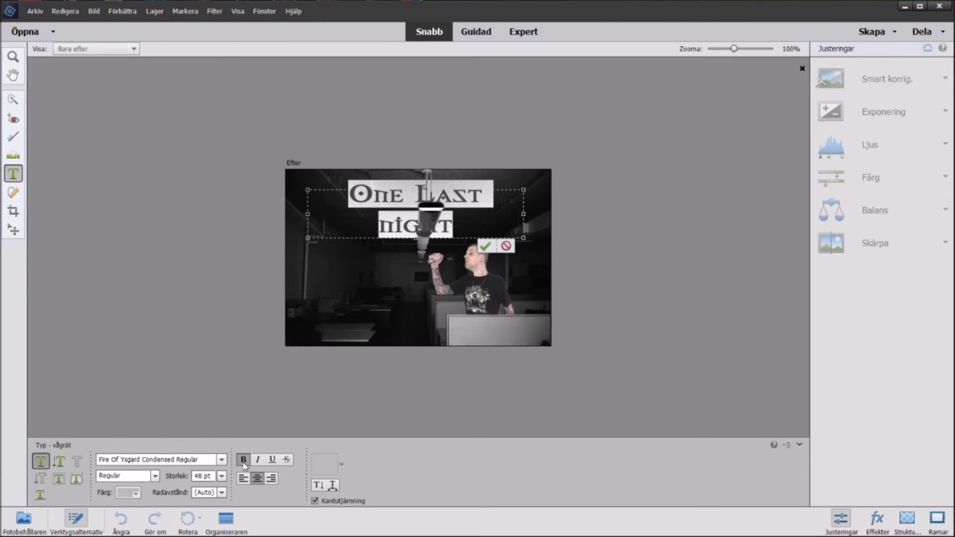
pyautogui.click(486, 245)
# Move the 'One Last night' title down to the left middle of the photo beside the man.
pyautogui.press('v')
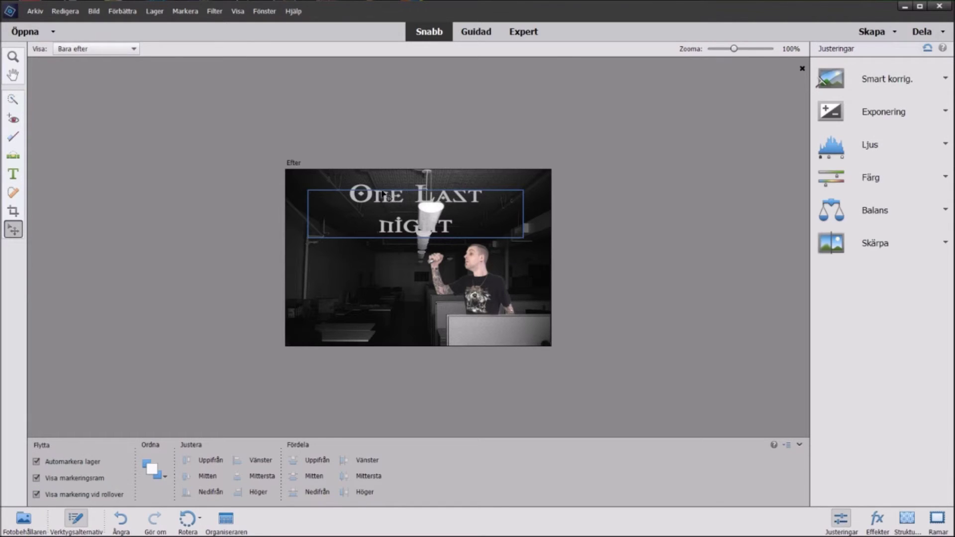
pyautogui.moveTo(383, 196); pyautogui.dragTo(328, 279)
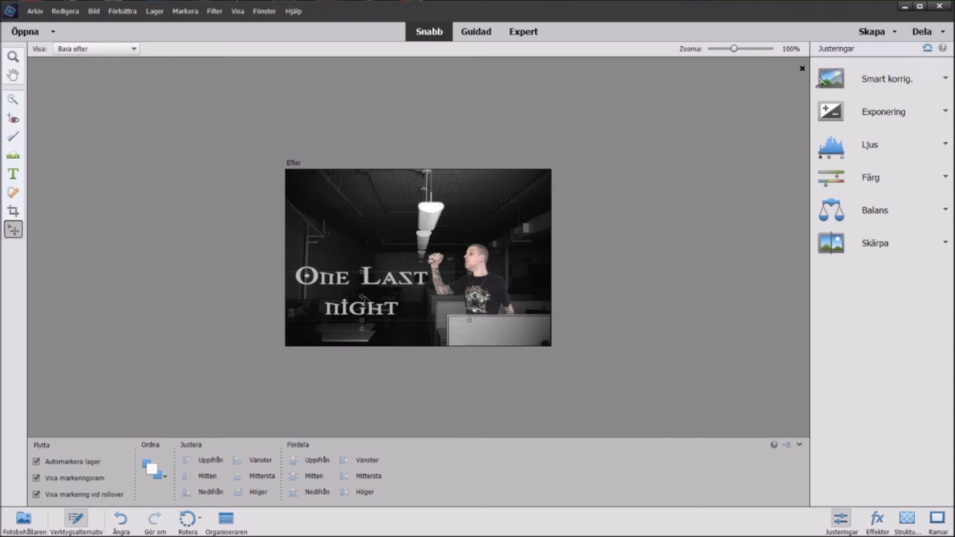
pyautogui.moveTo(384, 282)
pyautogui.mouseDown()
pyautogui.moveTo(392, 292)
pyautogui.moveTo(377, 281)
pyautogui.mouseUp()
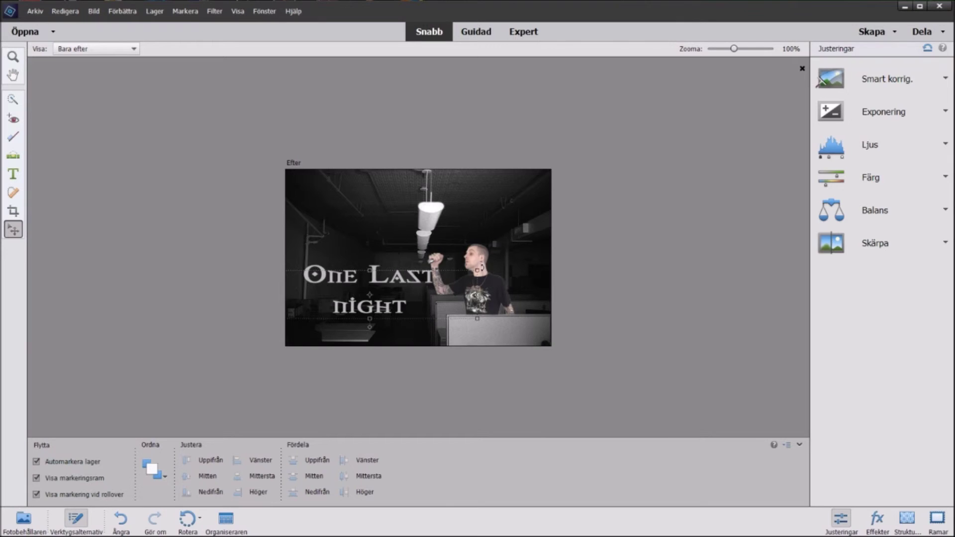
pyautogui.click(480, 269)
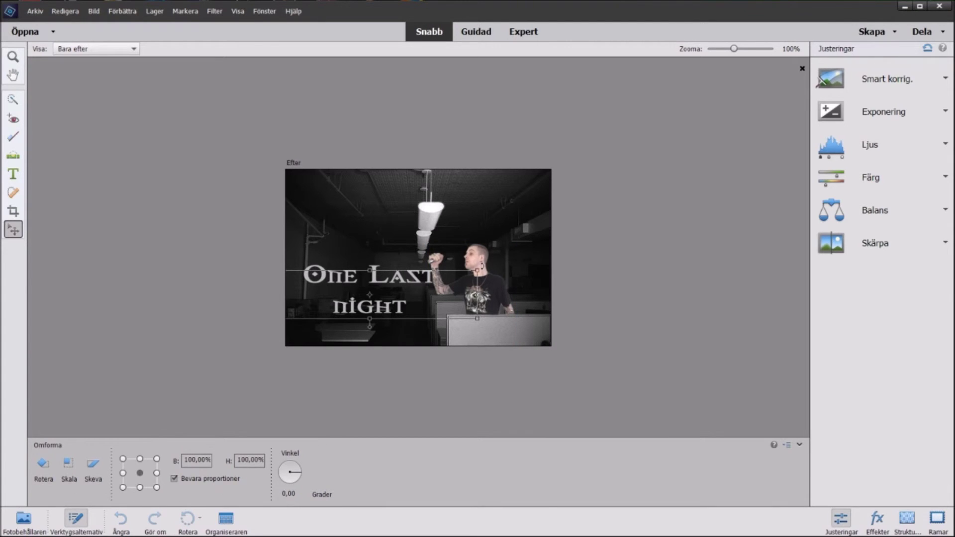
# Rotate the title about -4.39° so it rises to the right, then nudge it into place.
pyautogui.moveTo(481, 265); pyautogui.dragTo(557, 236)
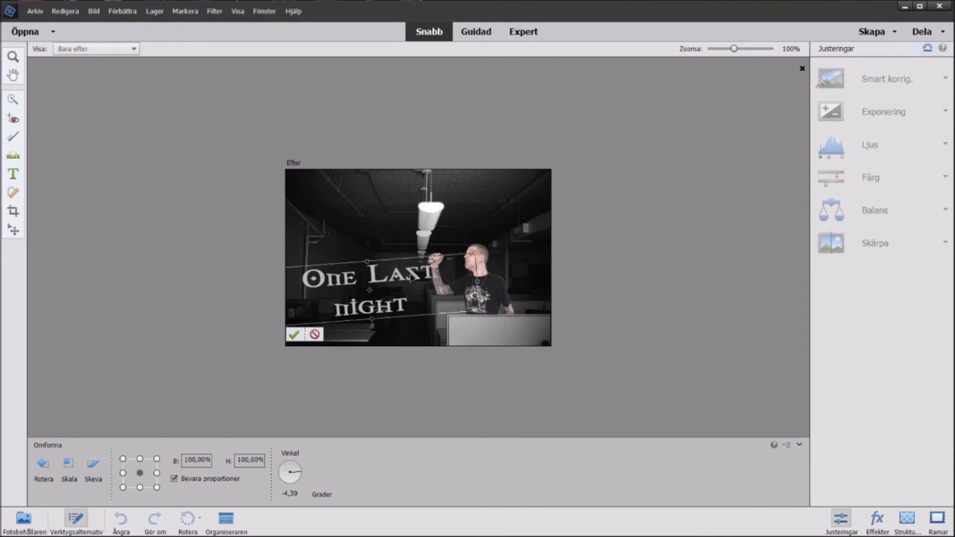
pyautogui.press('Return')
pyautogui.moveTo(369, 293); pyautogui.dragTo(368, 290)
pyautogui.click(293, 334)
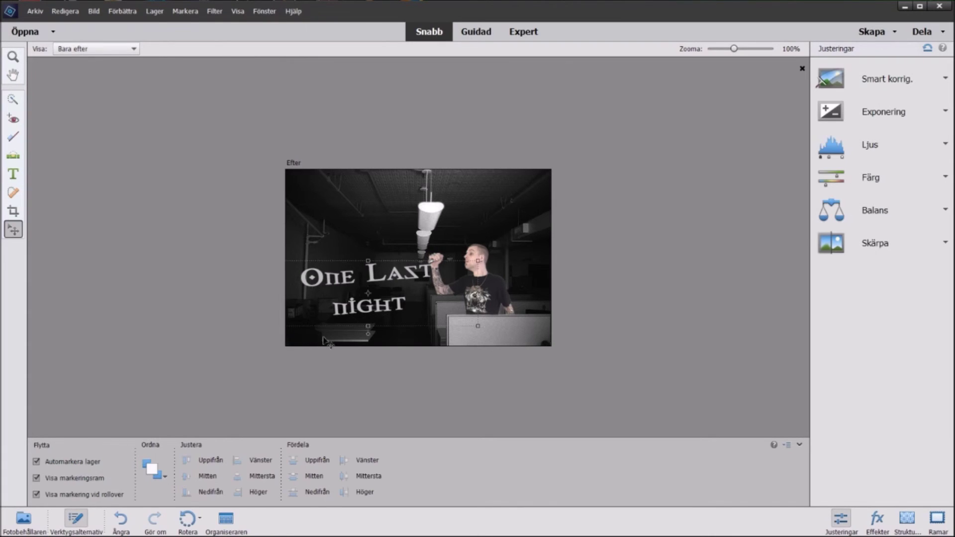
pyautogui.click(36, 15)
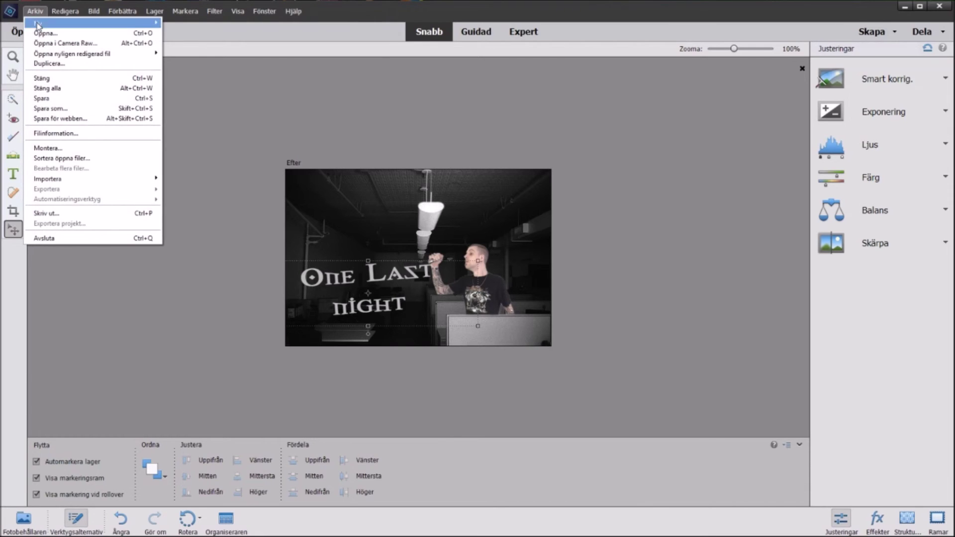
# Save the image as a JPEG named Lostonenight2 on the desktop (Skrivbord).
pyautogui.click(80, 109)
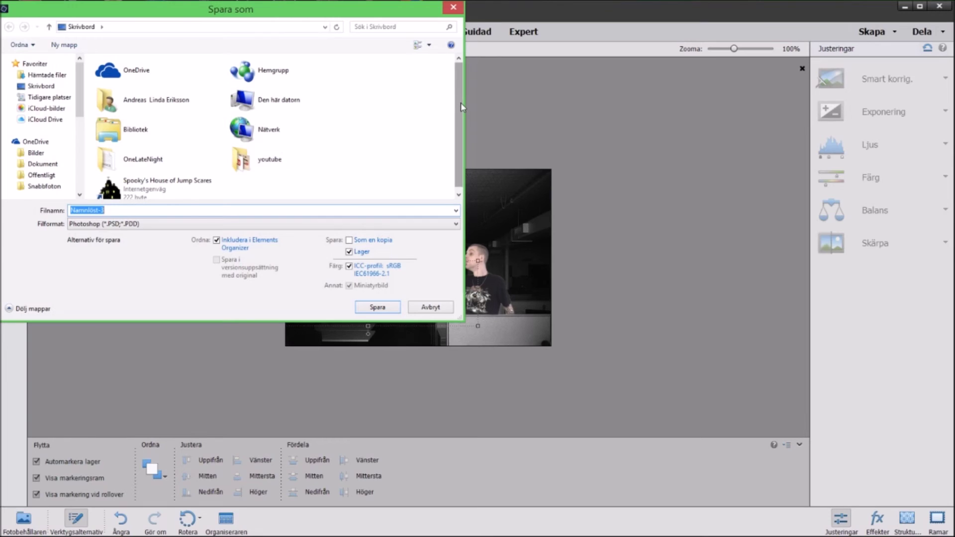
pyautogui.scroll(-1, 376, 168)
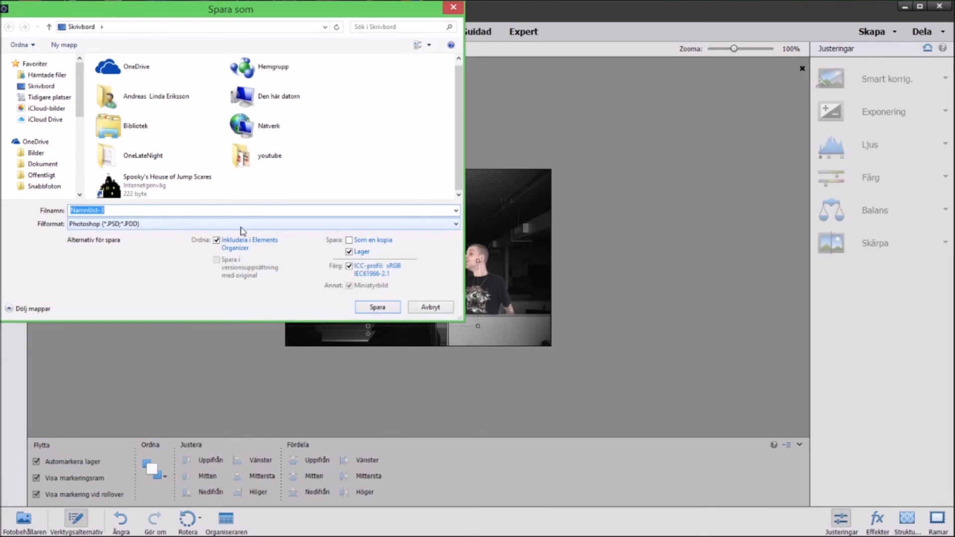
pyautogui.click(454, 225)
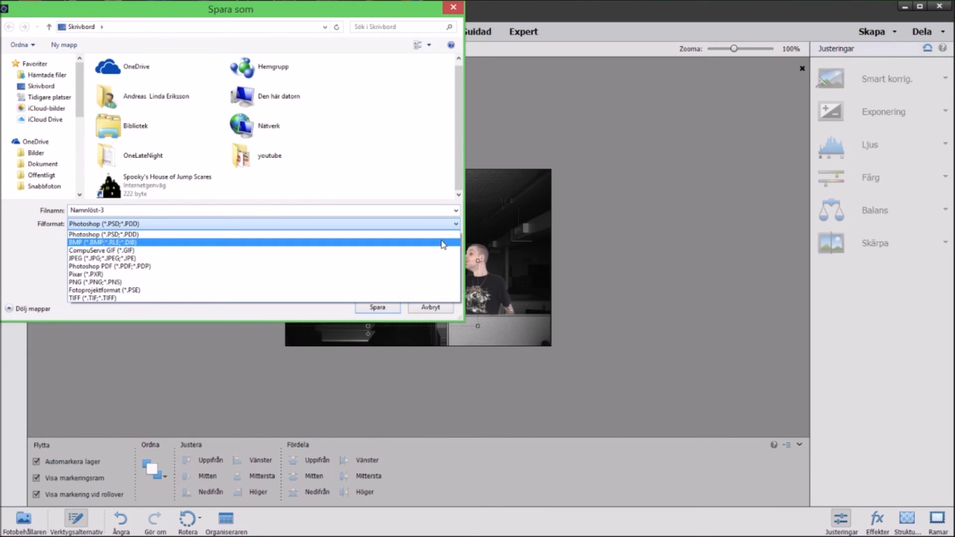
pyautogui.click(417, 259)
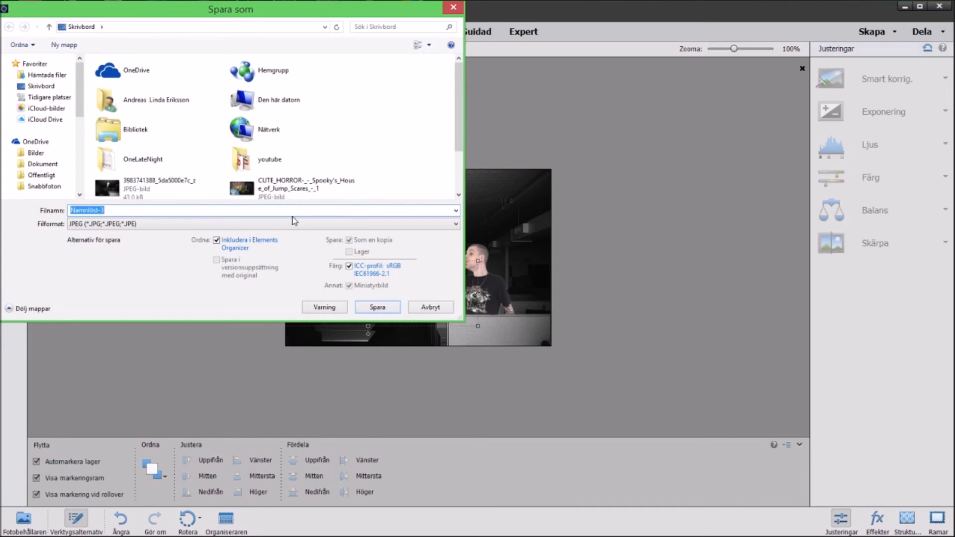
pyautogui.write('Lostonenight2')
pyautogui.click(378, 307)
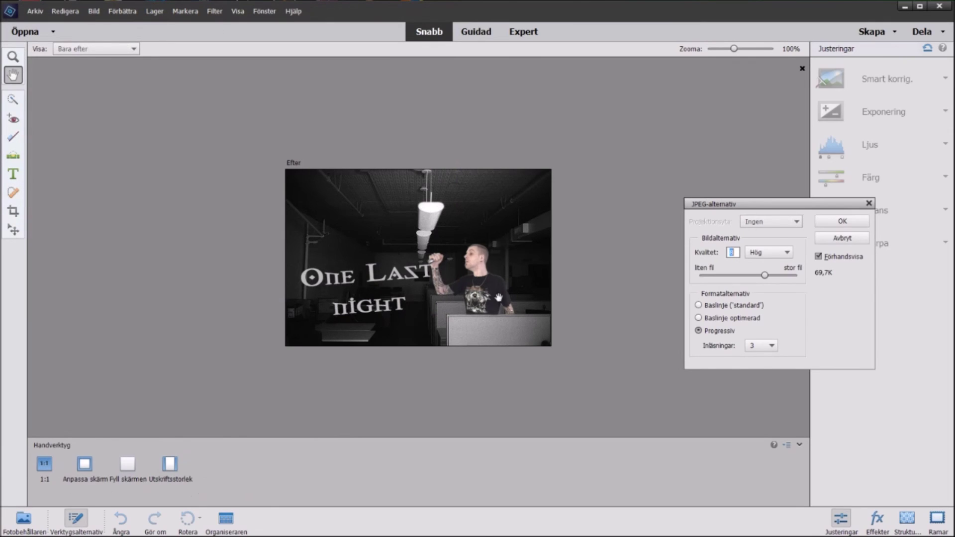
# Keep JPEG quality 8 (Hög) with Progressiv format and confirm the save.
pyautogui.moveTo(795, 205); pyautogui.dragTo(424, 104)
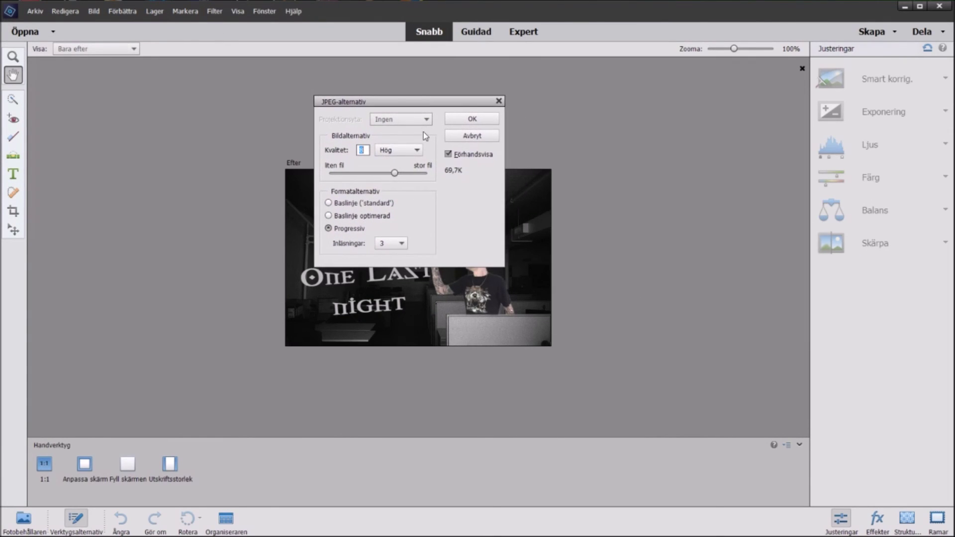
pyautogui.click(416, 150)
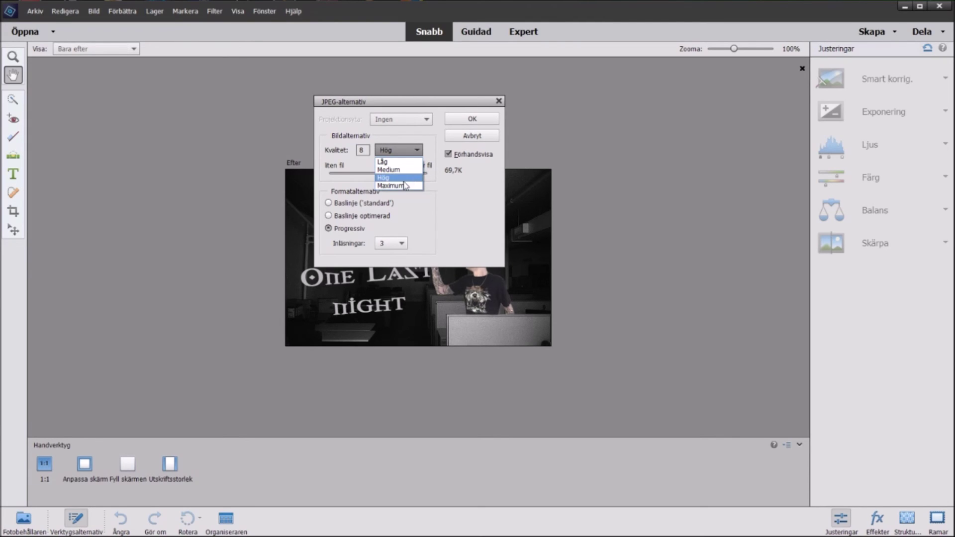
pyautogui.click(473, 121)
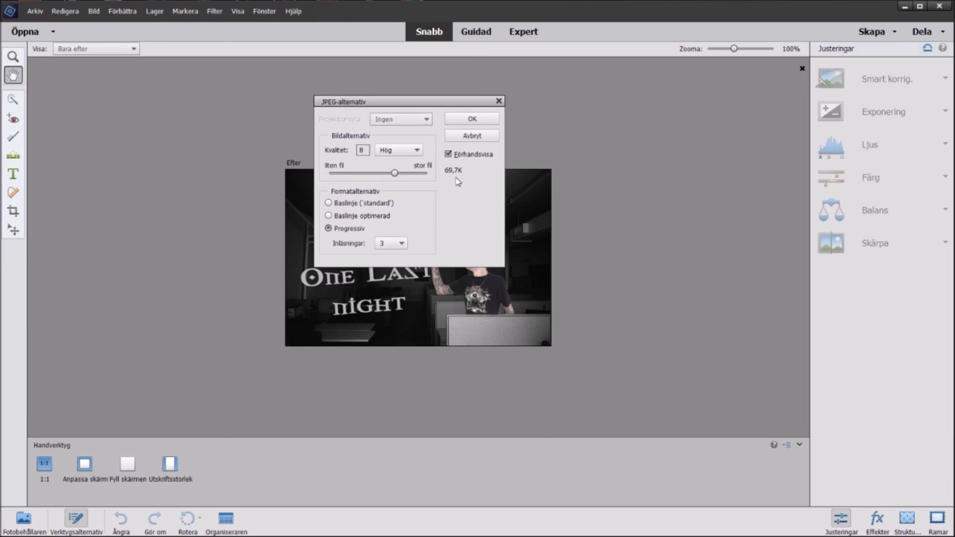
pyautogui.click(416, 150)
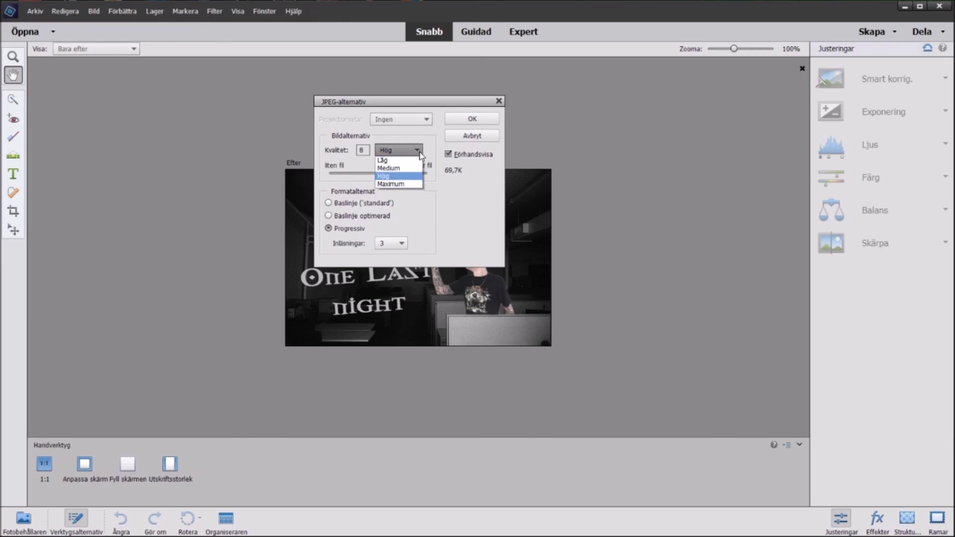
pyautogui.click(403, 193)
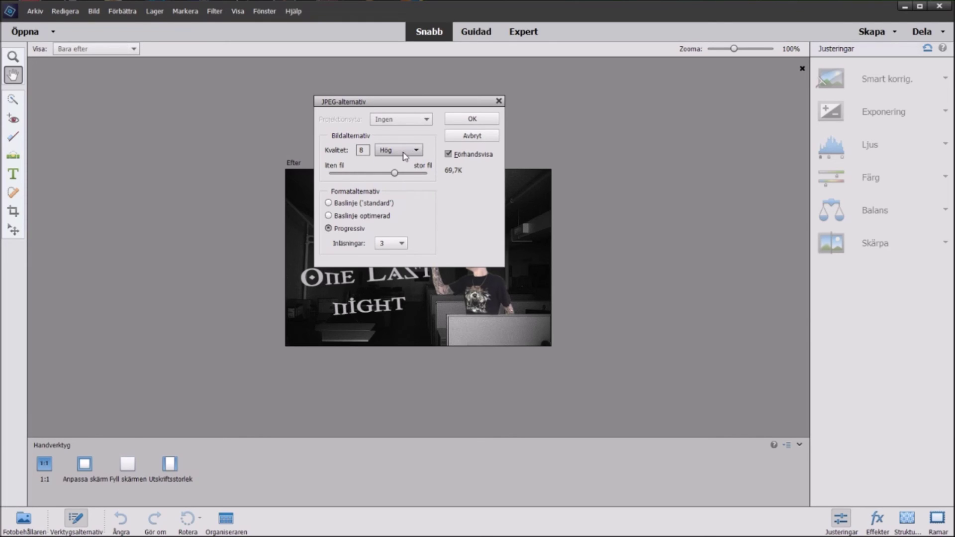
pyautogui.click(479, 121)
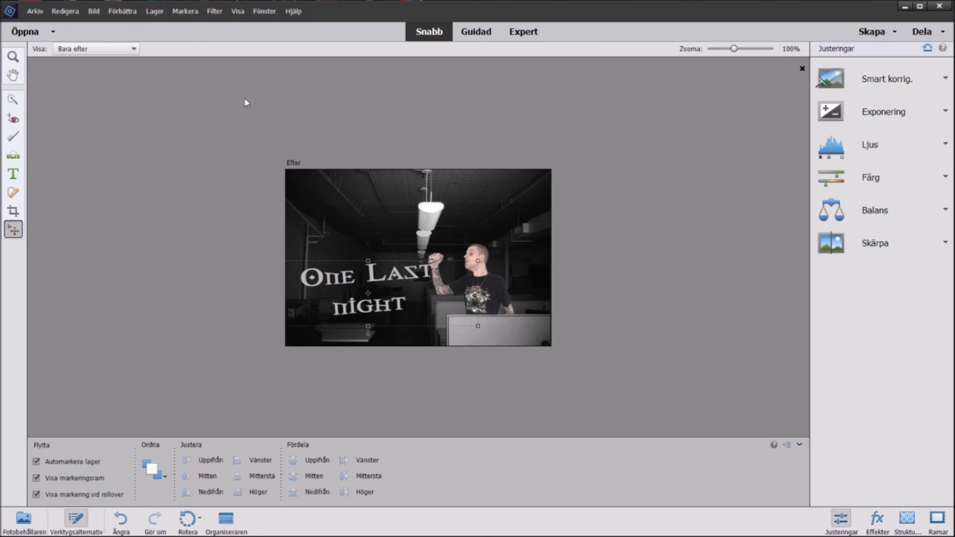
pyautogui.hotkey('alt', 'Tab')
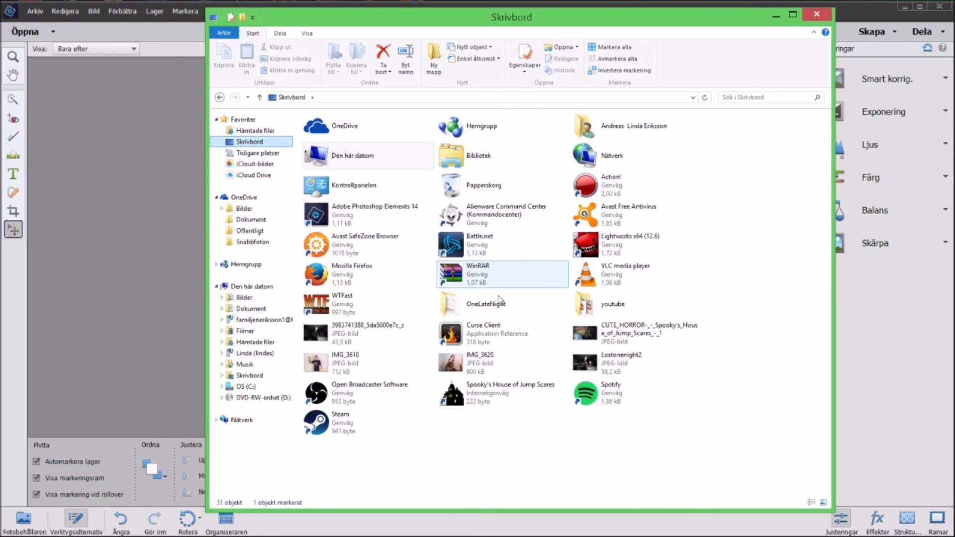
# Open Lostonenight2.jpg from the desktop in Windows Photo Viewer to review the thumbnail.
pyautogui.doubleClick(605, 367)
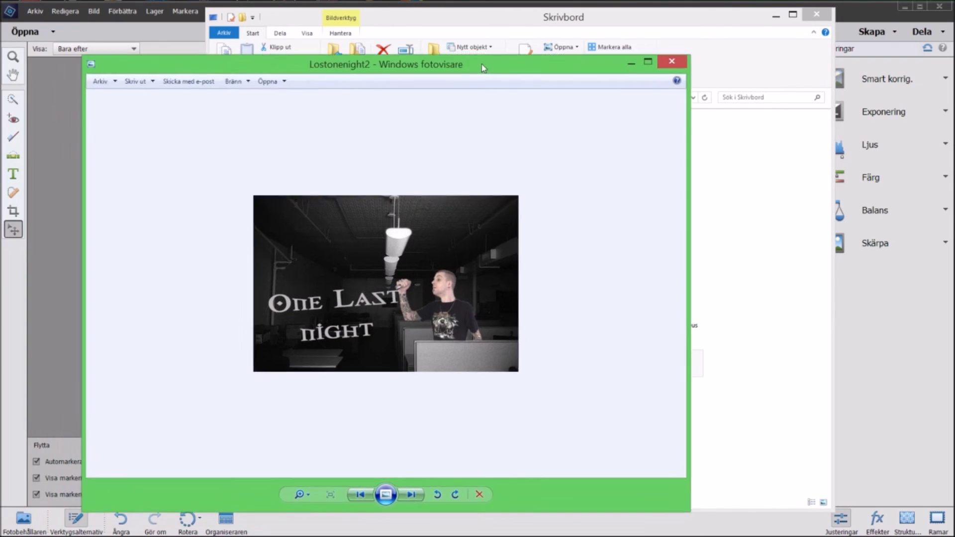
pyautogui.moveTo(481, 63); pyautogui.dragTo(489, 38)
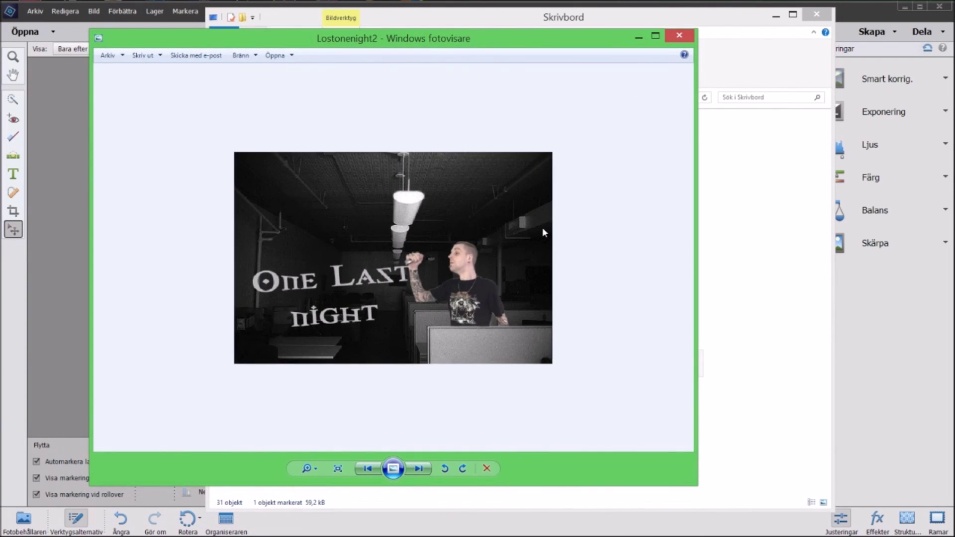
pyautogui.scroll(-1, 543, 232)
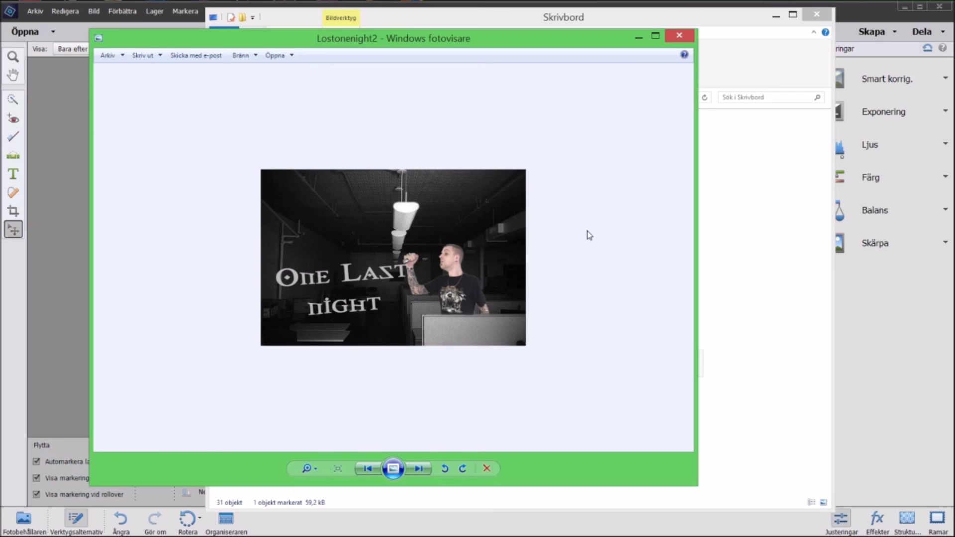